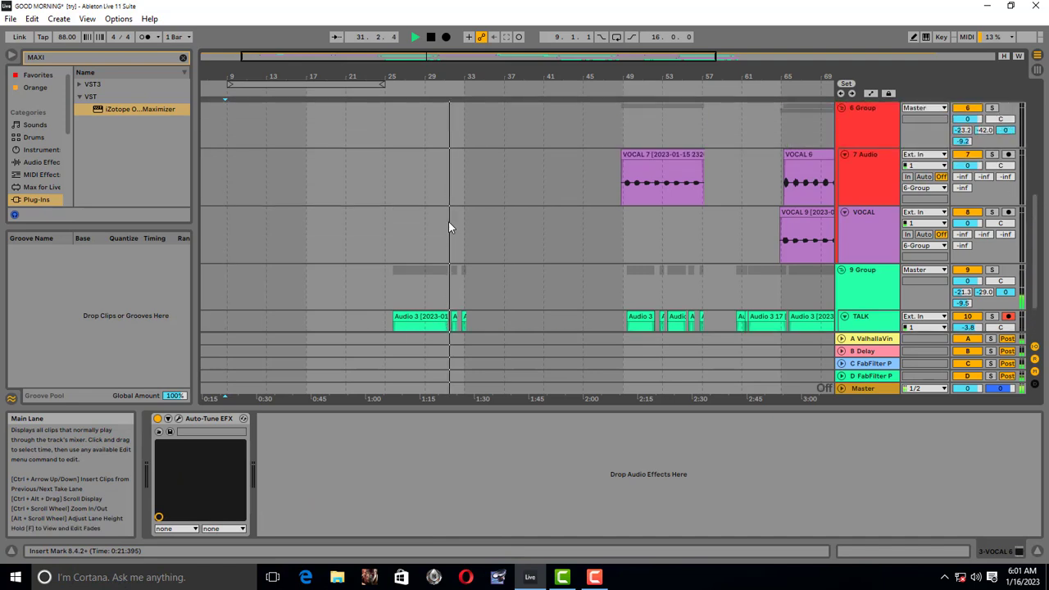
# Stop the arrangement playback.
pyautogui.scroll(1, 449, 227)
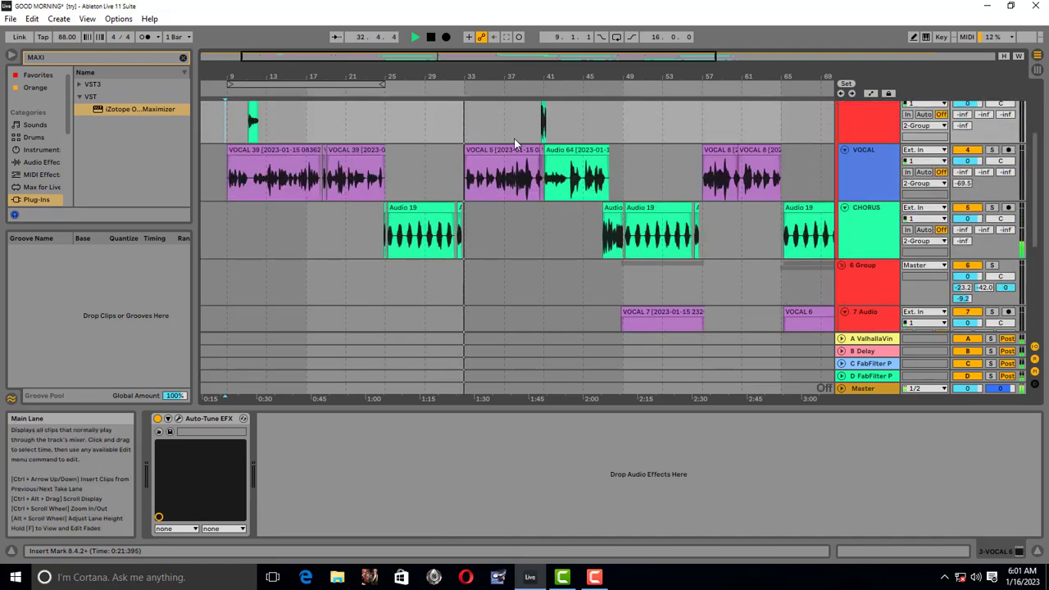
pyautogui.press('space')
pyautogui.click(413, 441)
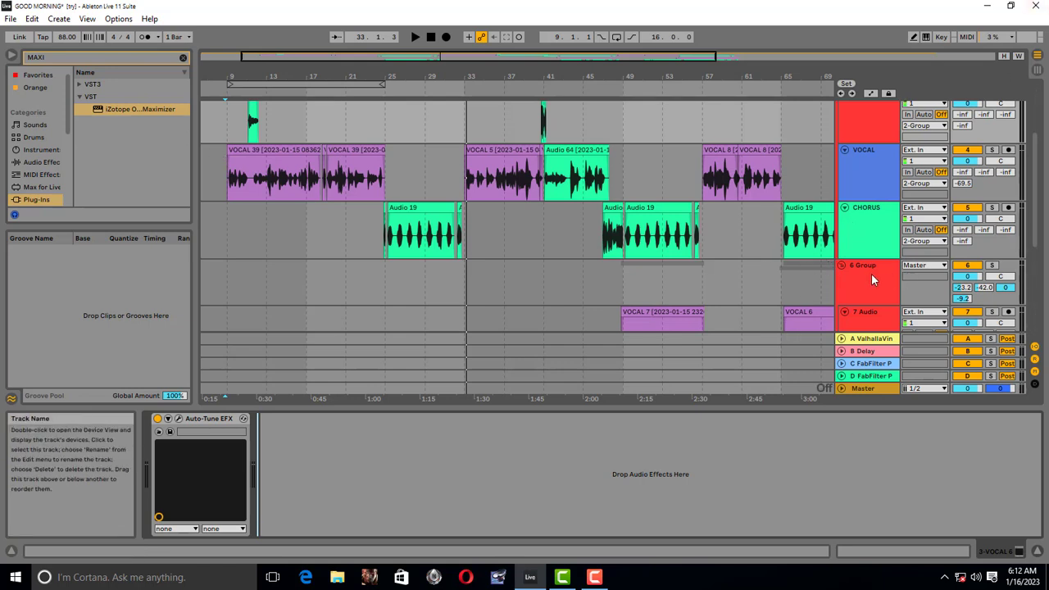
# Select the 6 Group track to view its device chain.
pyautogui.scroll(-3, 873, 274)
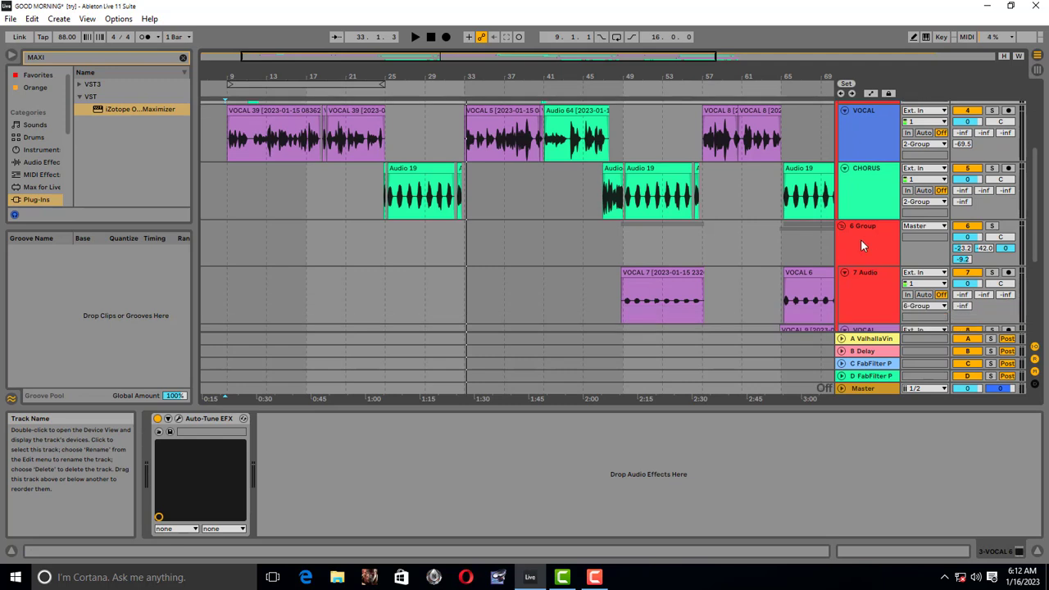
pyautogui.click(860, 245)
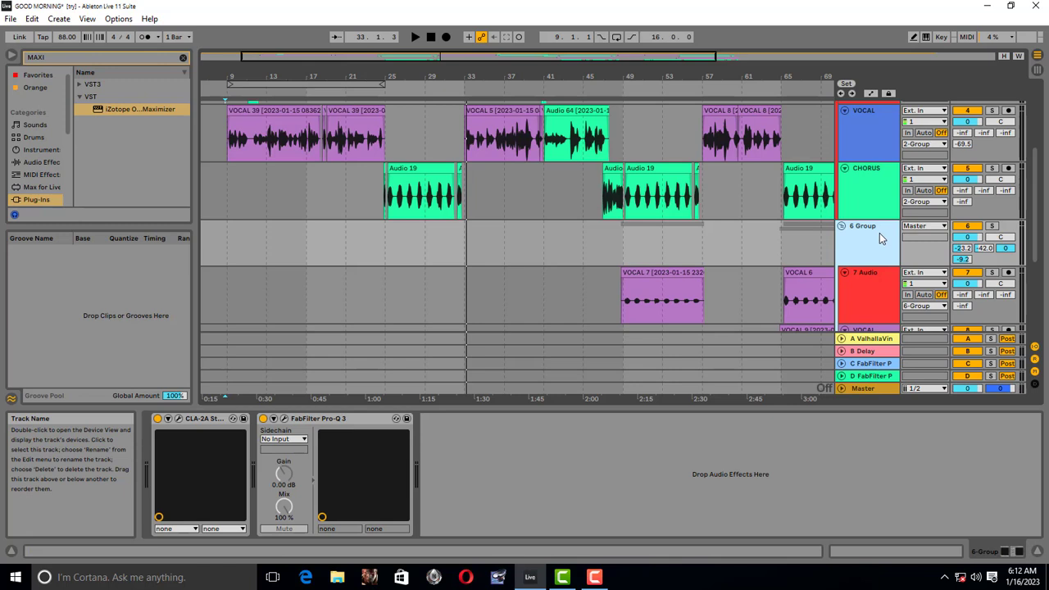
pyautogui.scroll(3, 879, 235)
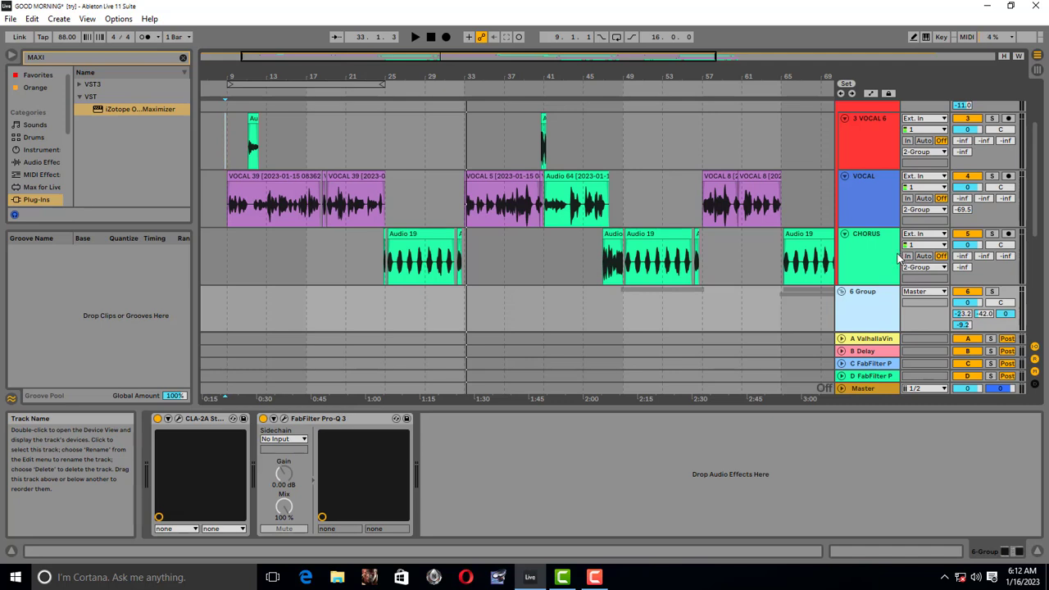
pyautogui.scroll(3, 295, 243)
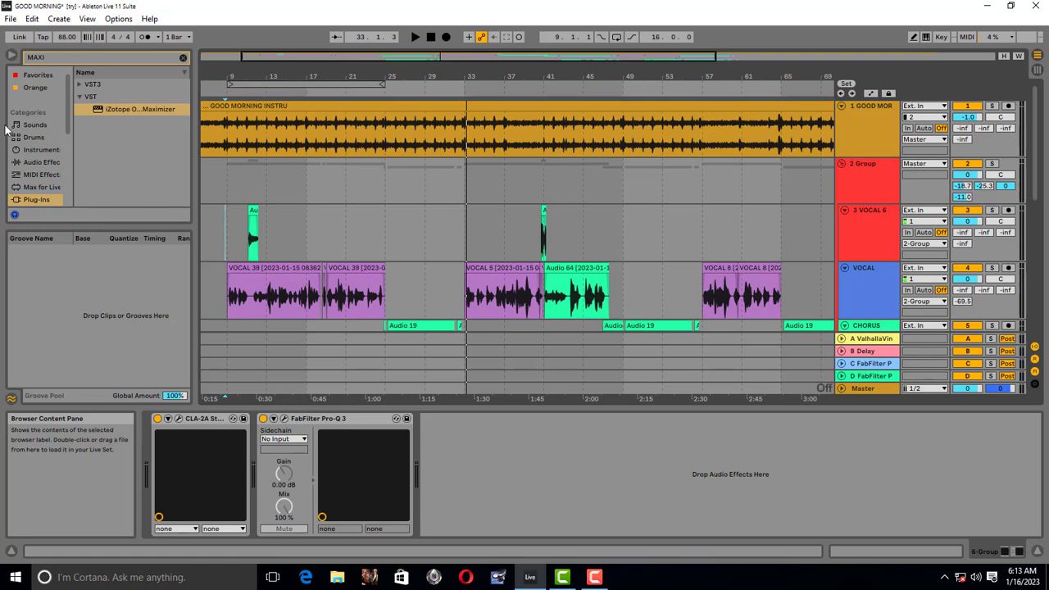
# Clear the MAXI search from the plug-in browser.
pyautogui.click(183, 57)
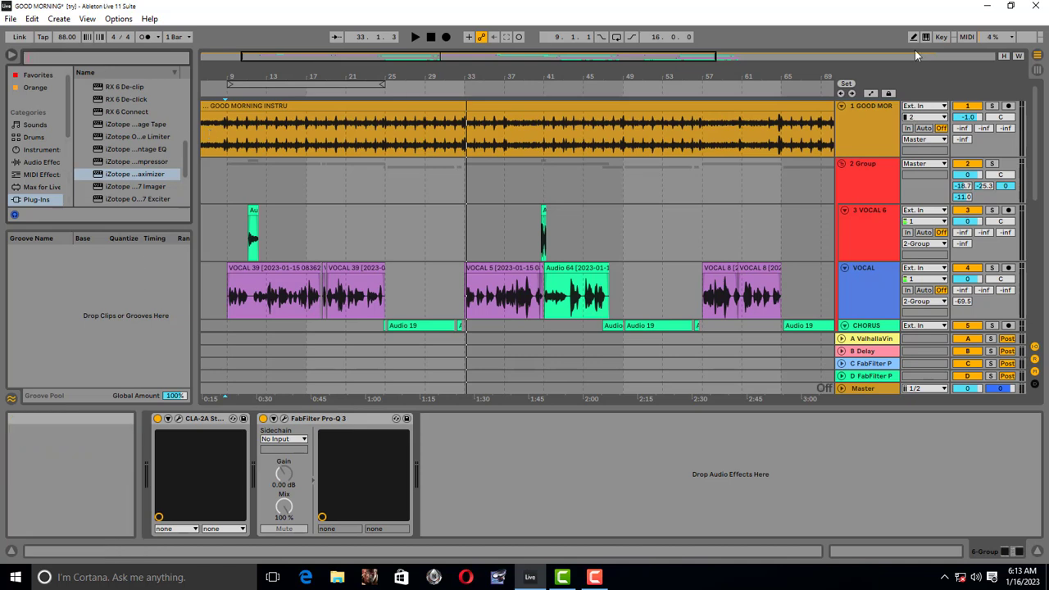
pyautogui.scroll(-5, 510, 196)
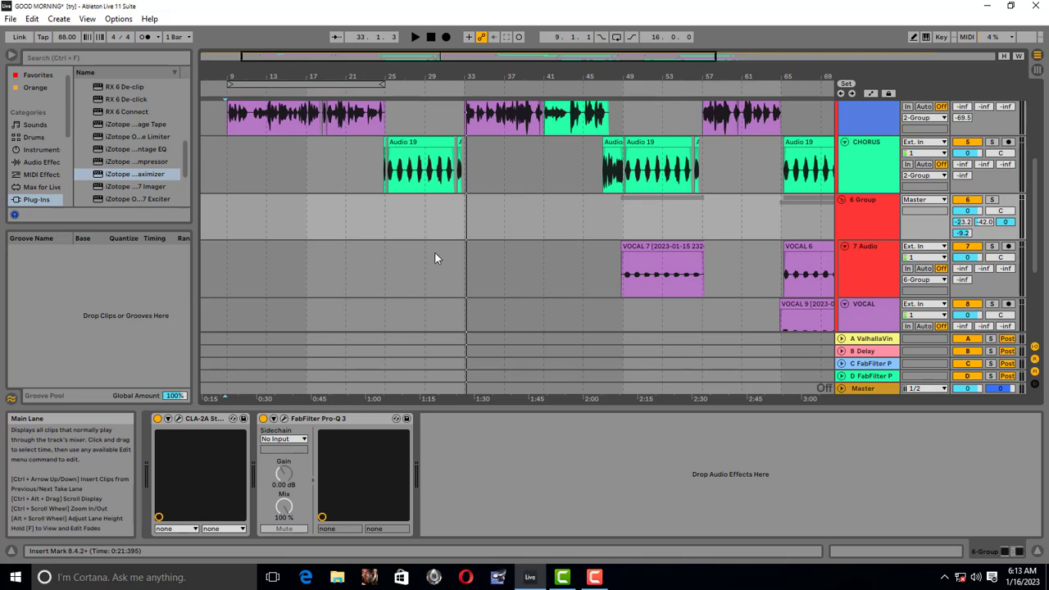
pyautogui.scroll(3, 473, 251)
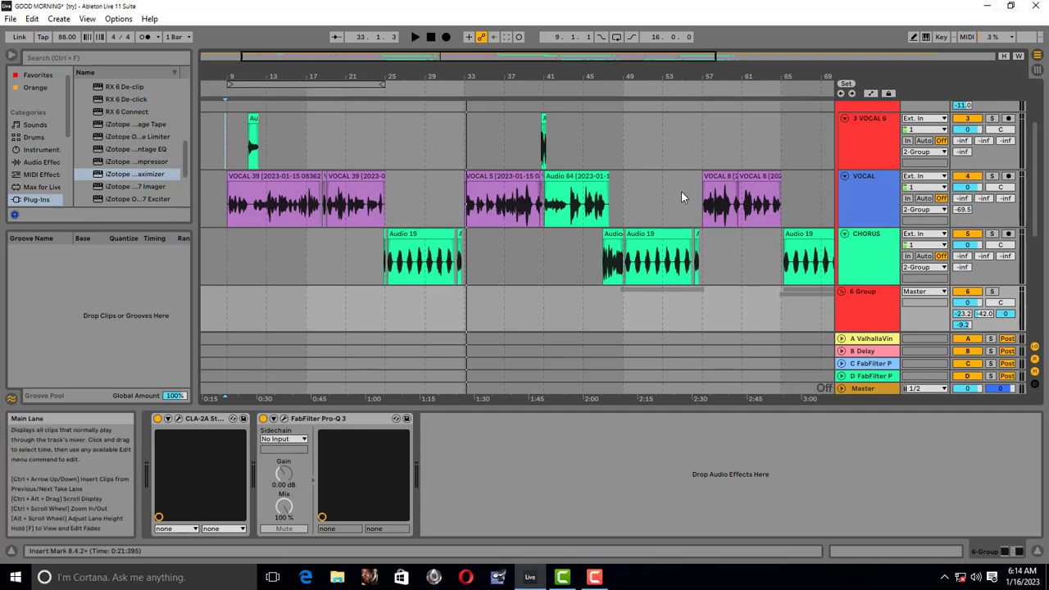
# Compare the tracks in Session View and Arrangement View, and view the device chain of return track C.
pyautogui.press('Tab')
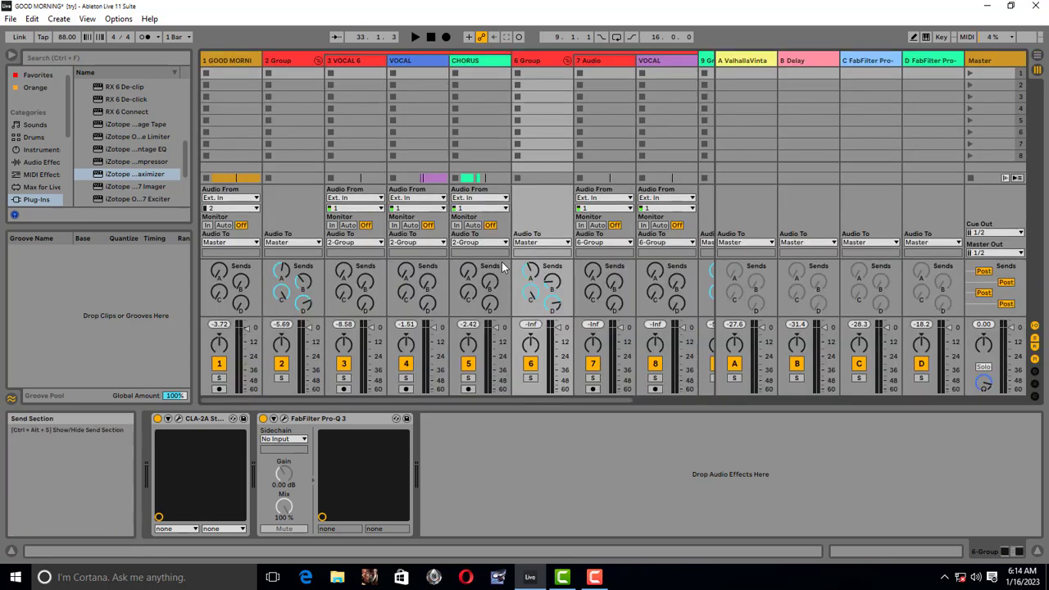
pyautogui.press('Tab')
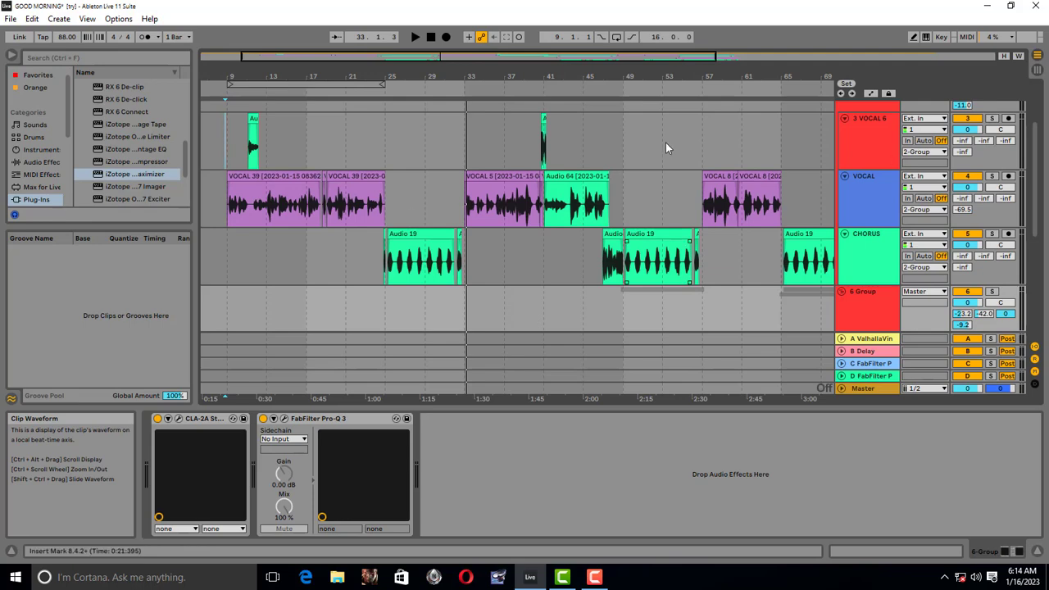
pyautogui.press('Tab')
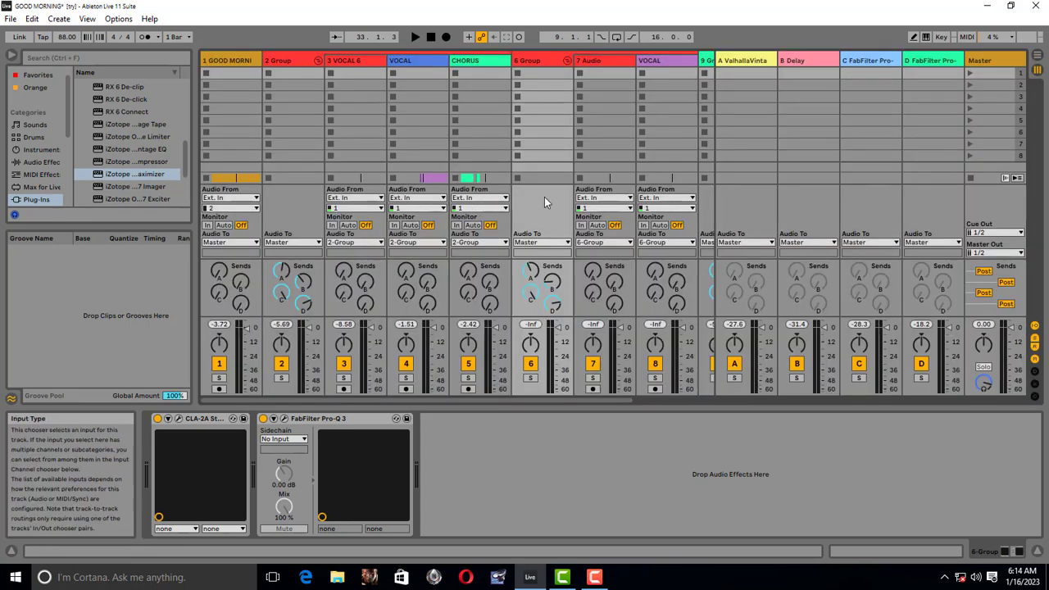
pyautogui.press('Tab')
pyautogui.press('Tab')
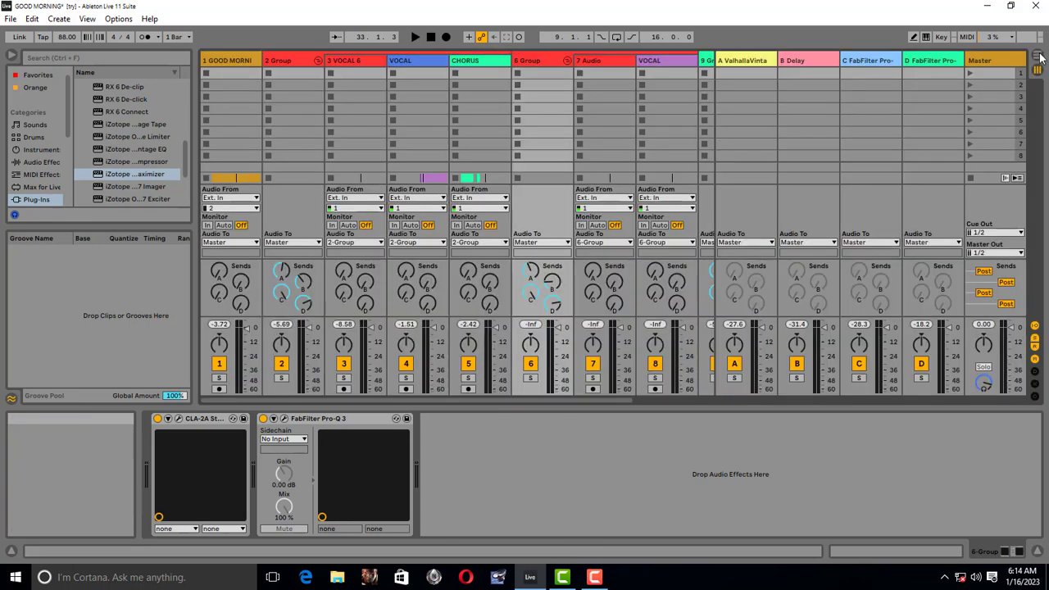
pyautogui.press('Tab')
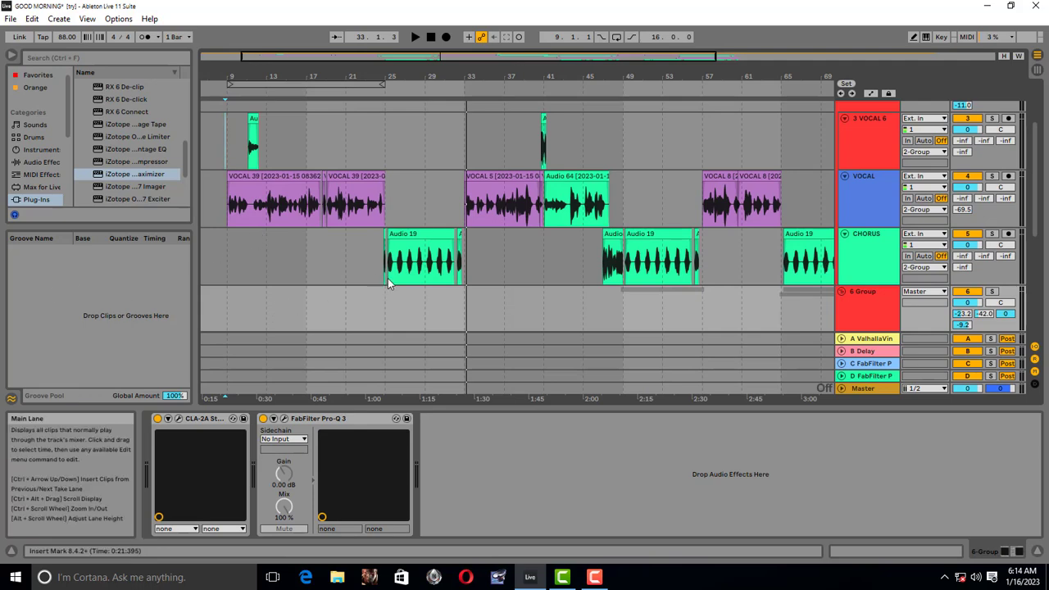
pyautogui.press('Tab')
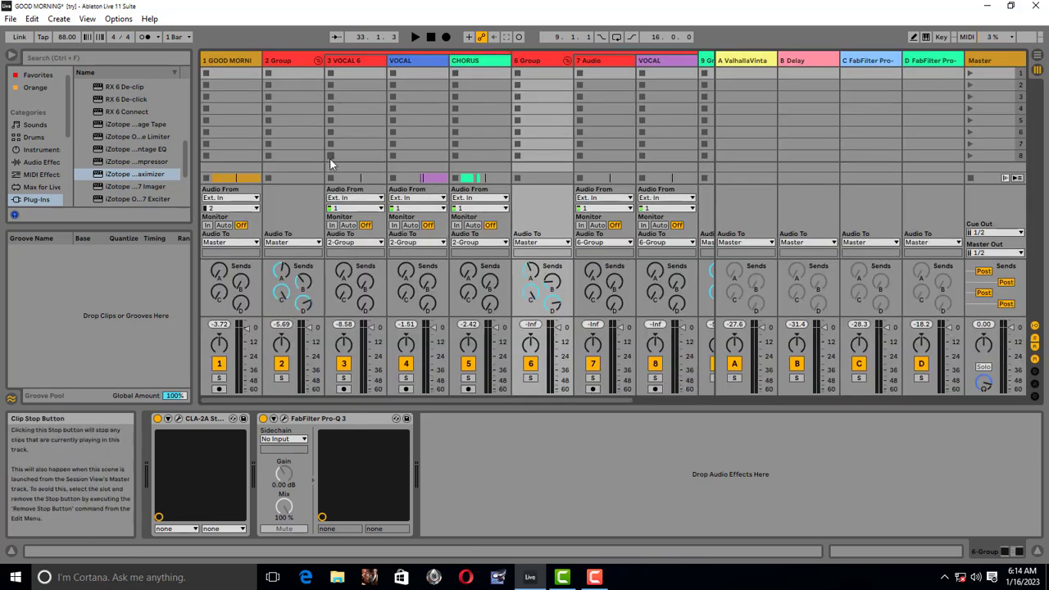
pyautogui.click(870, 59)
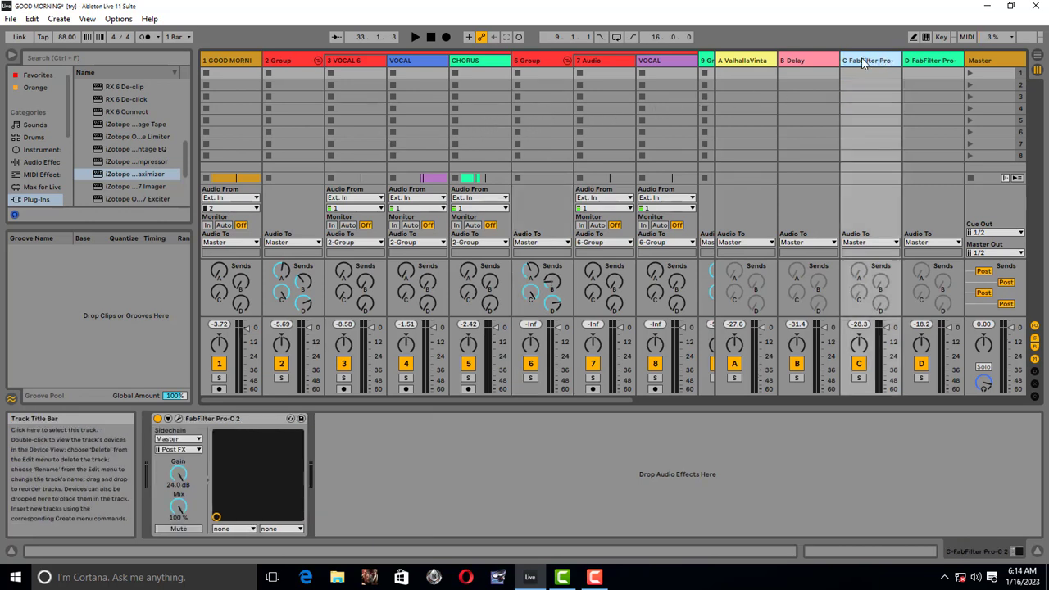
pyautogui.press('Tab')
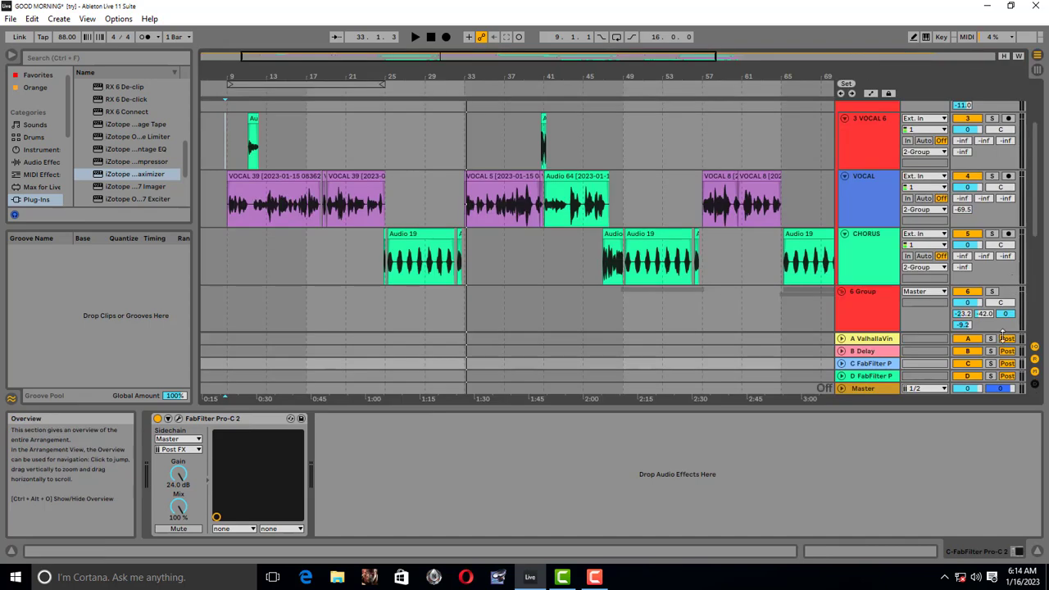
# Select return track D in the arrangement and unfold it.
pyautogui.scroll(-5, 922, 331)
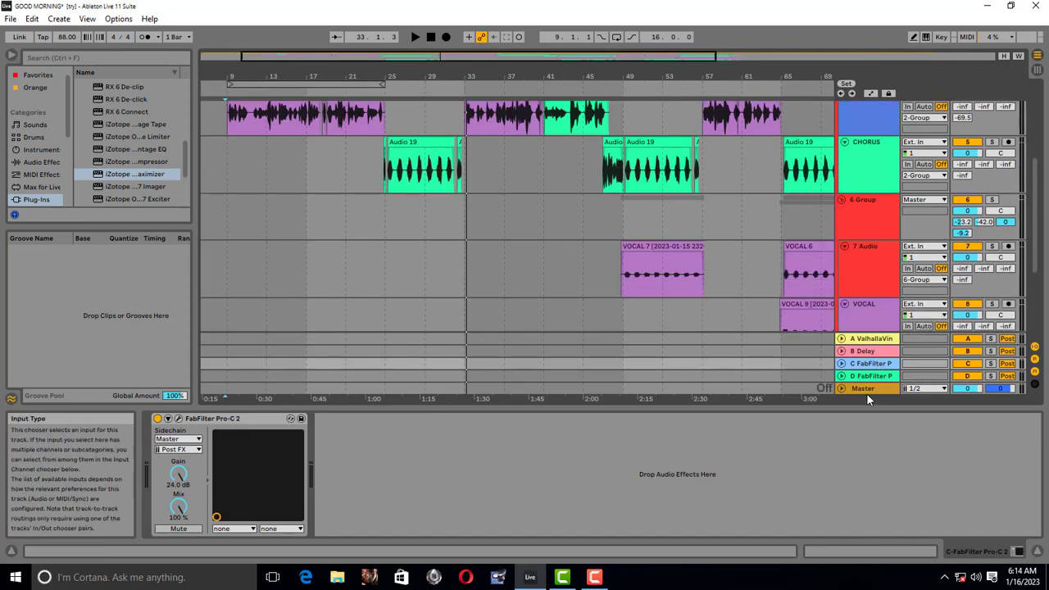
pyautogui.click(860, 375)
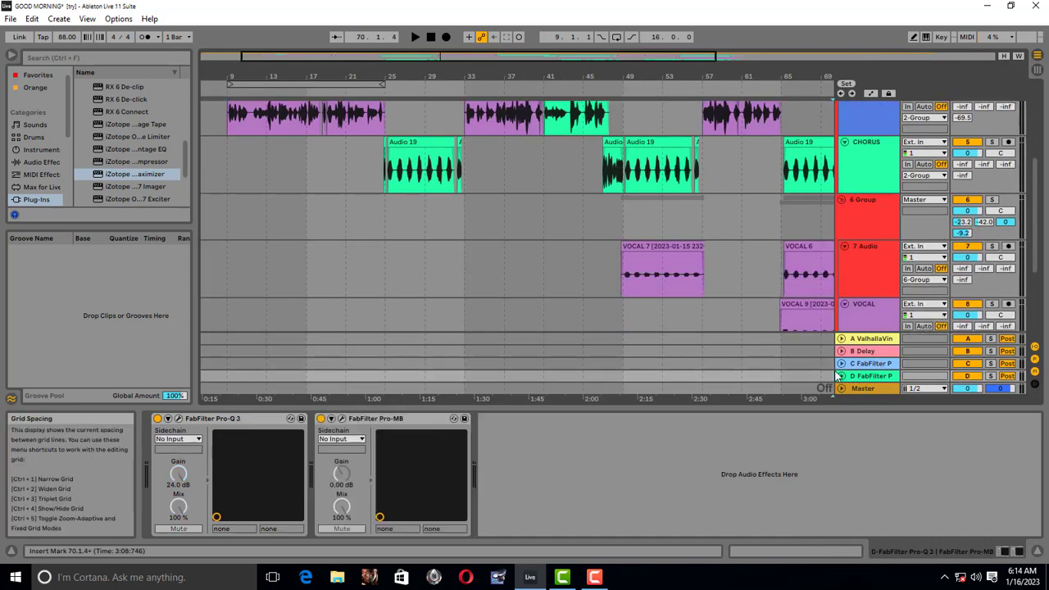
pyautogui.click(841, 375)
pyautogui.scroll(-1, 856, 354)
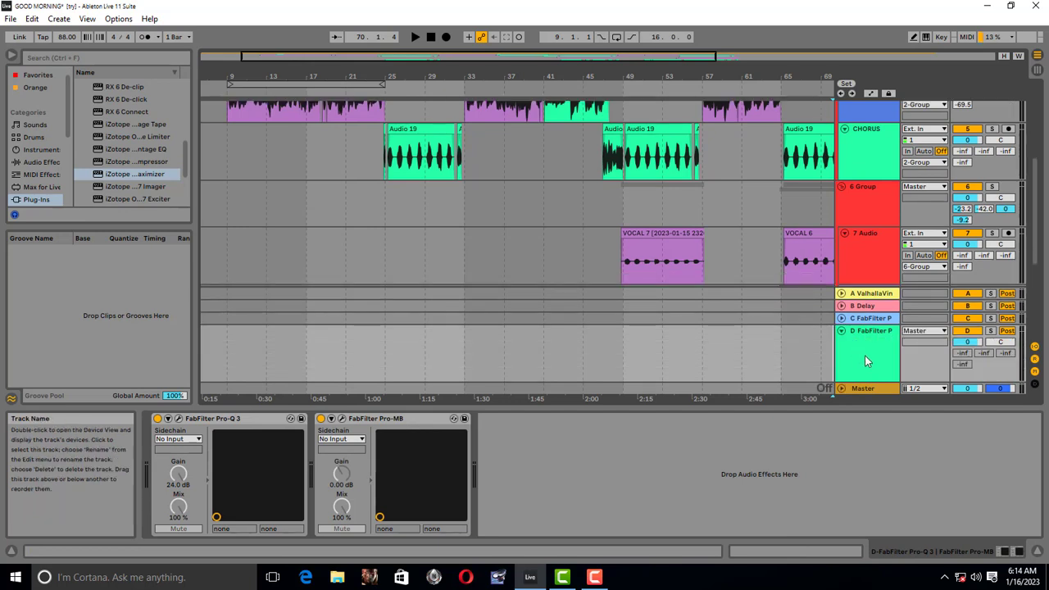
# Open the FabFilter Pro-Q 3 window on return track D and inspect its 8272.4 Hz band.
pyautogui.click(565, 255)
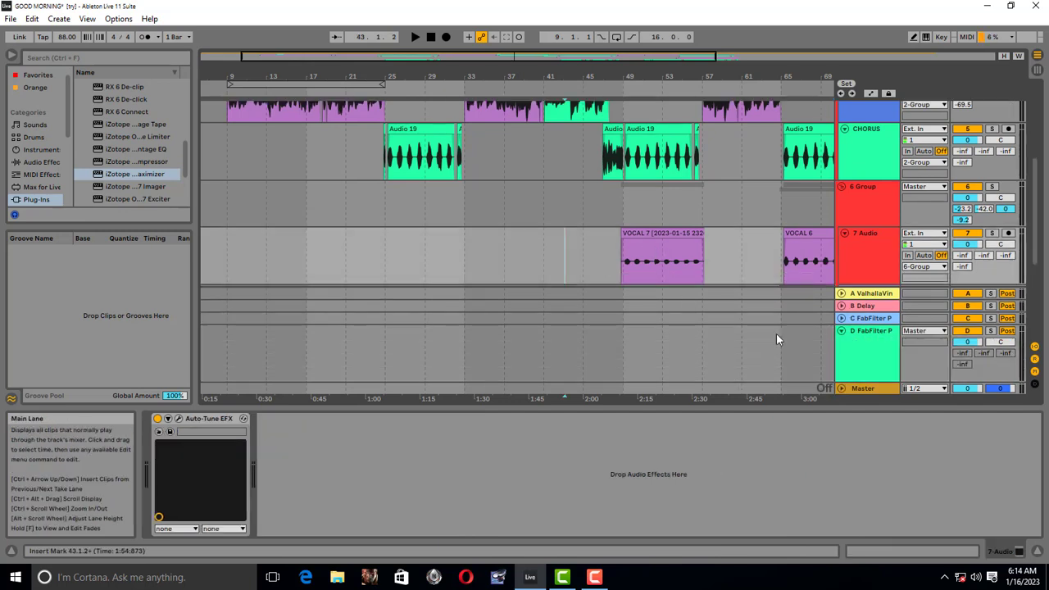
pyautogui.click(872, 364)
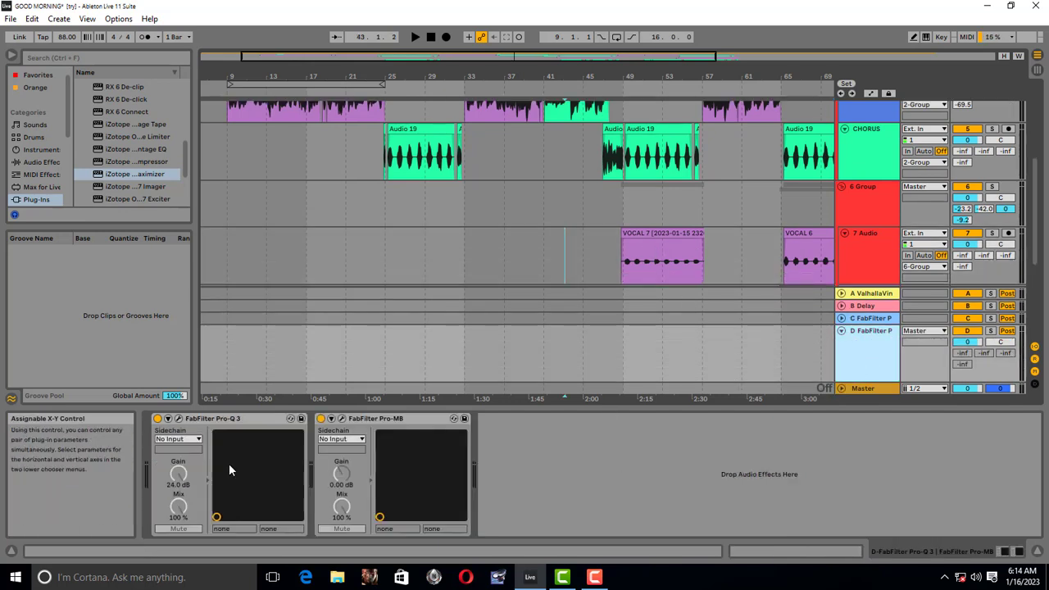
pyautogui.click(179, 419)
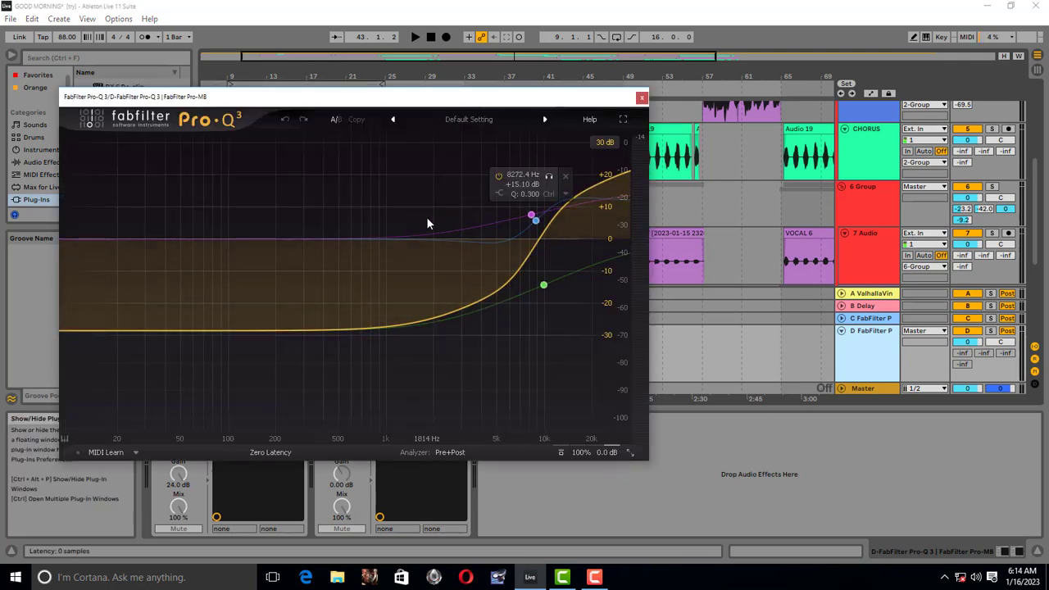
pyautogui.click(531, 216)
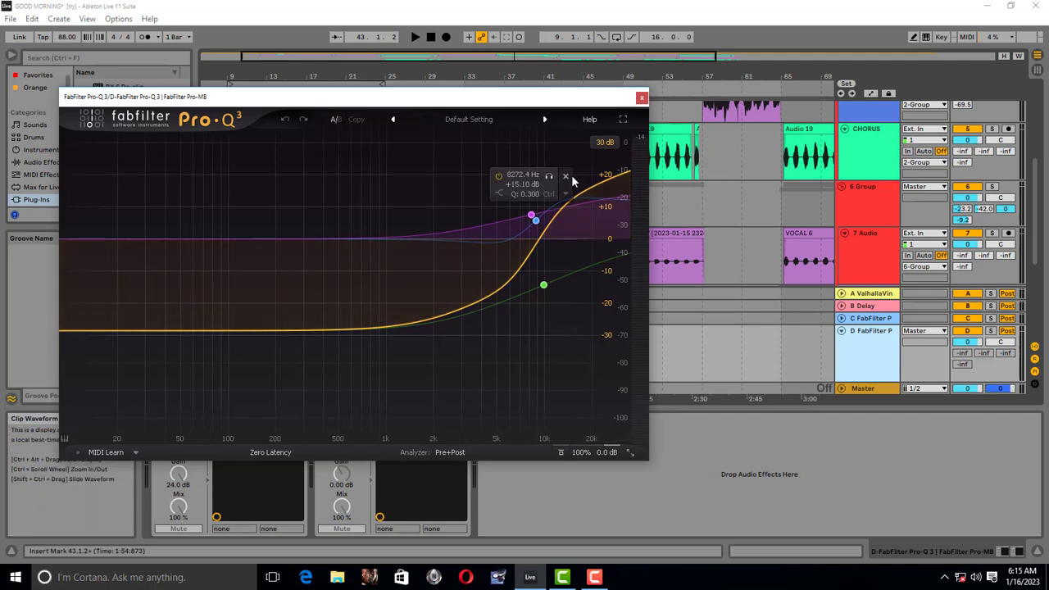
# Play the arrangement from the first chorus near bar 25, and listen to the verse from bar 13.
pyautogui.click(388, 194)
pyautogui.press('space')
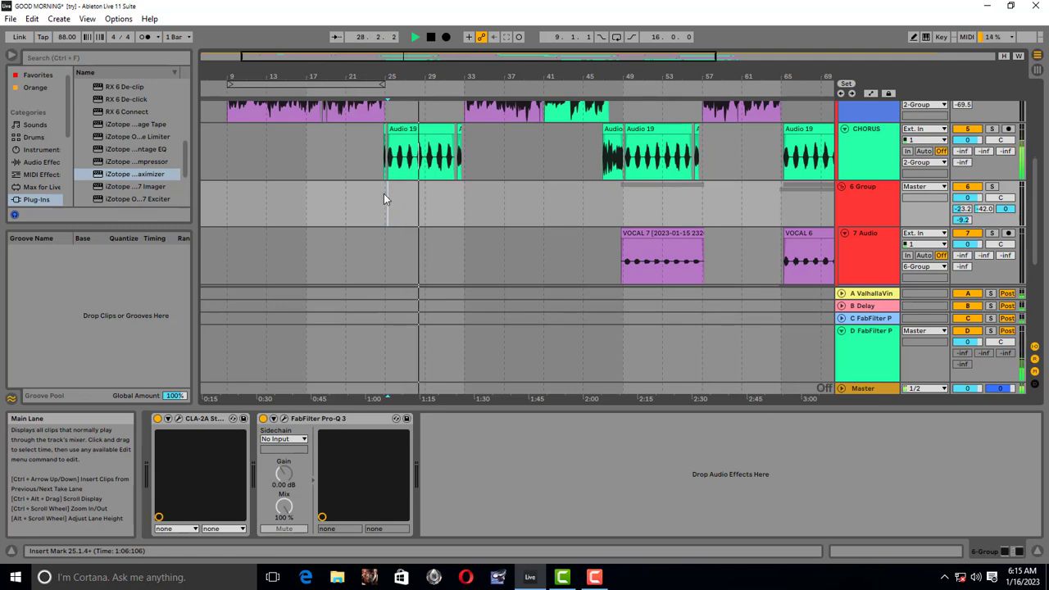
pyautogui.press('space')
pyautogui.click(266, 151)
pyautogui.press('space')
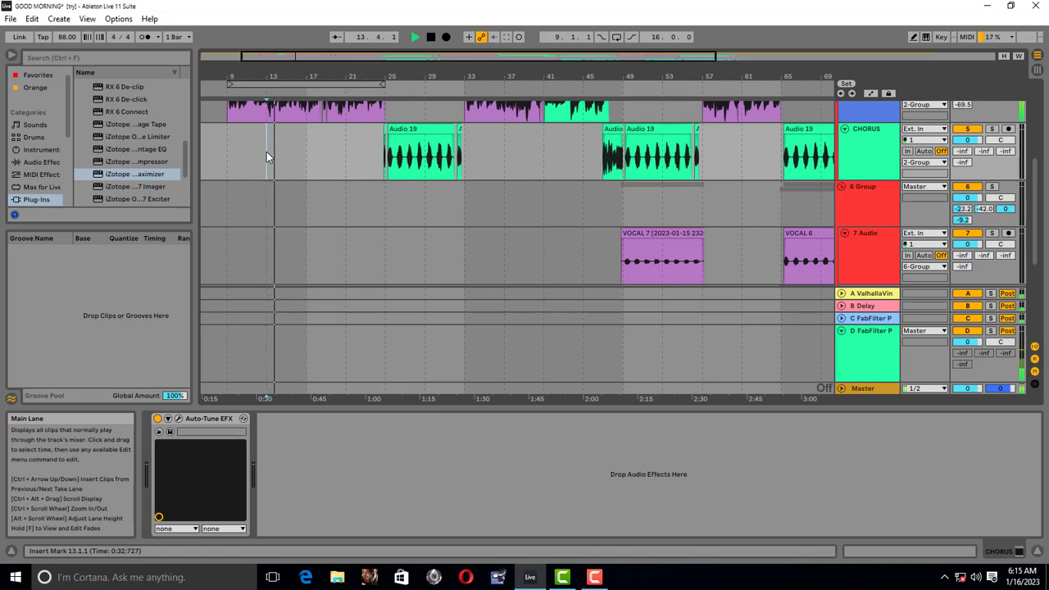
pyautogui.scroll(2, 290, 158)
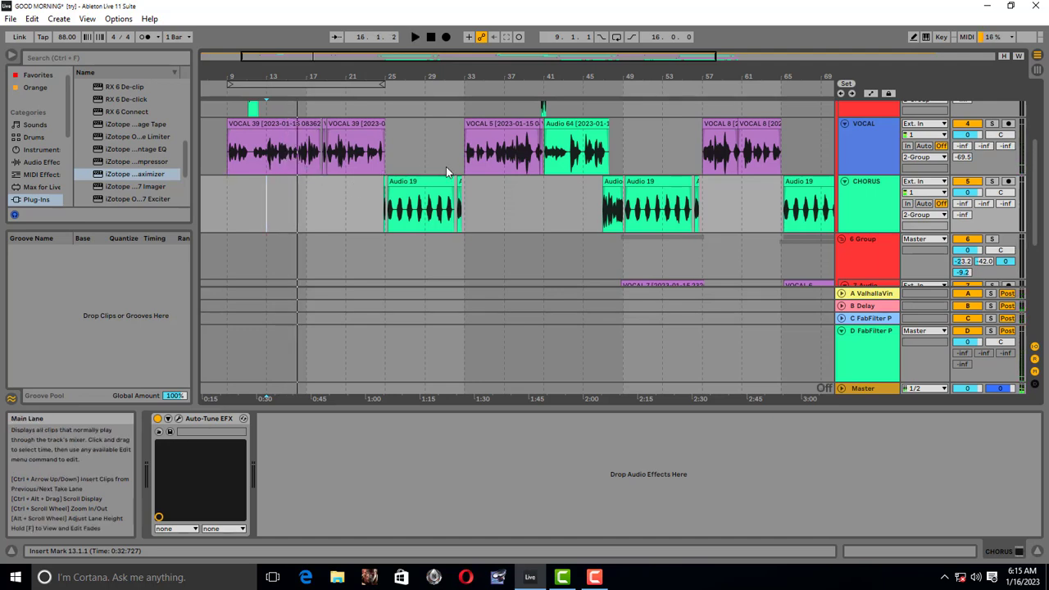
pyautogui.rightClick(865, 348)
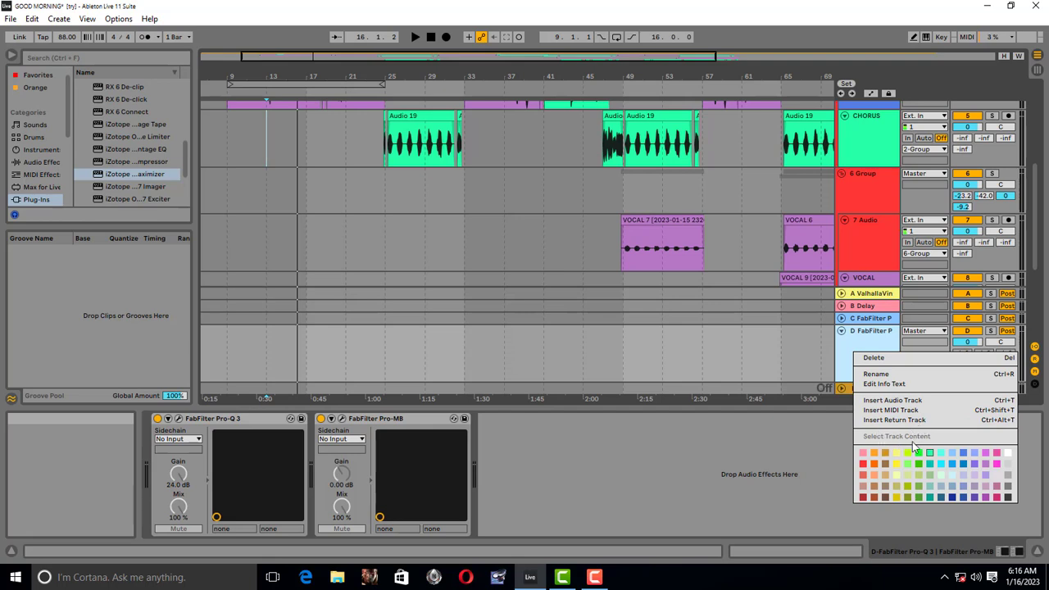
pyautogui.click(780, 348)
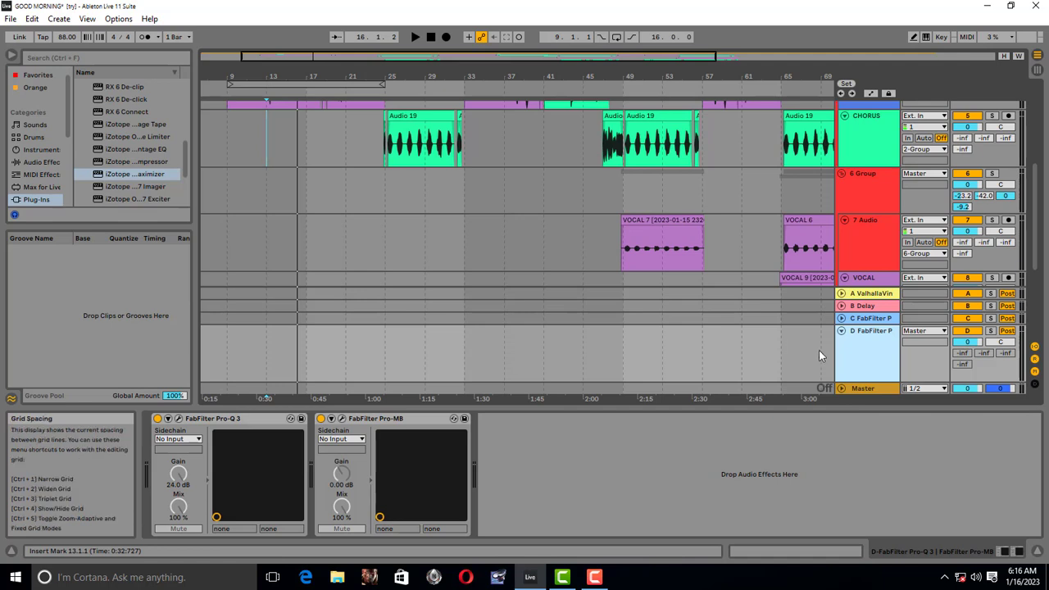
pyautogui.rightClick(862, 350)
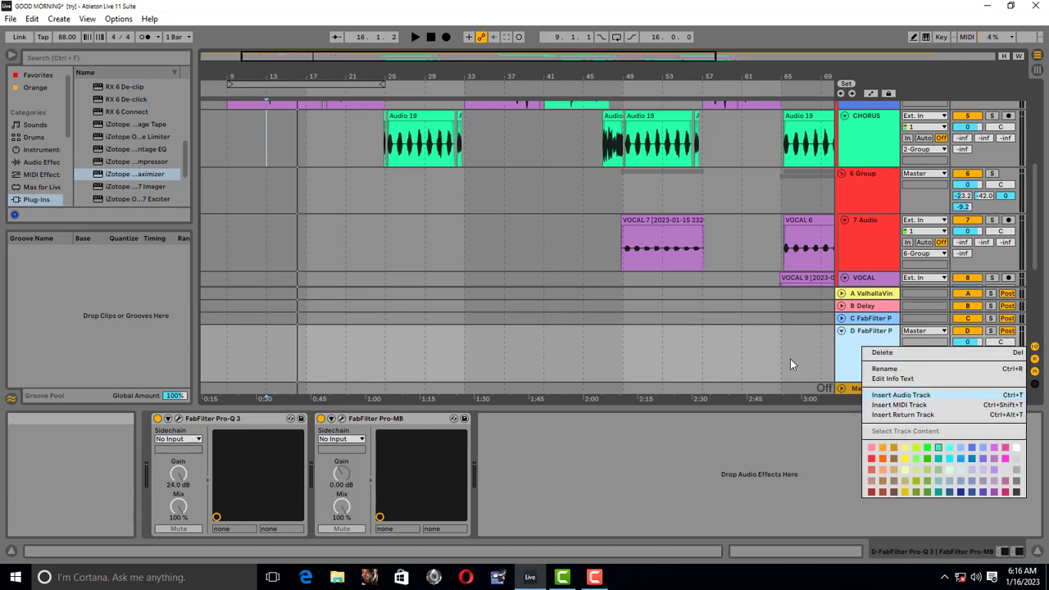
pyautogui.click(764, 341)
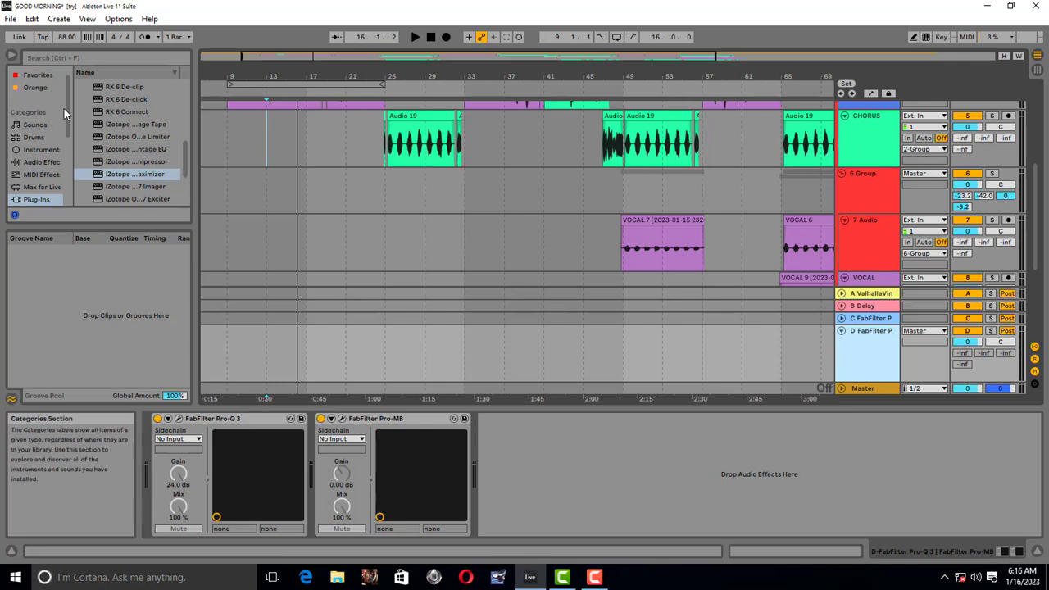
# Add the iZotope Ozone 7 Exciter plug-in to return track D after FabFilter Pro-MB.
pyautogui.moveTo(64, 108); pyautogui.dragTo(67, 148)
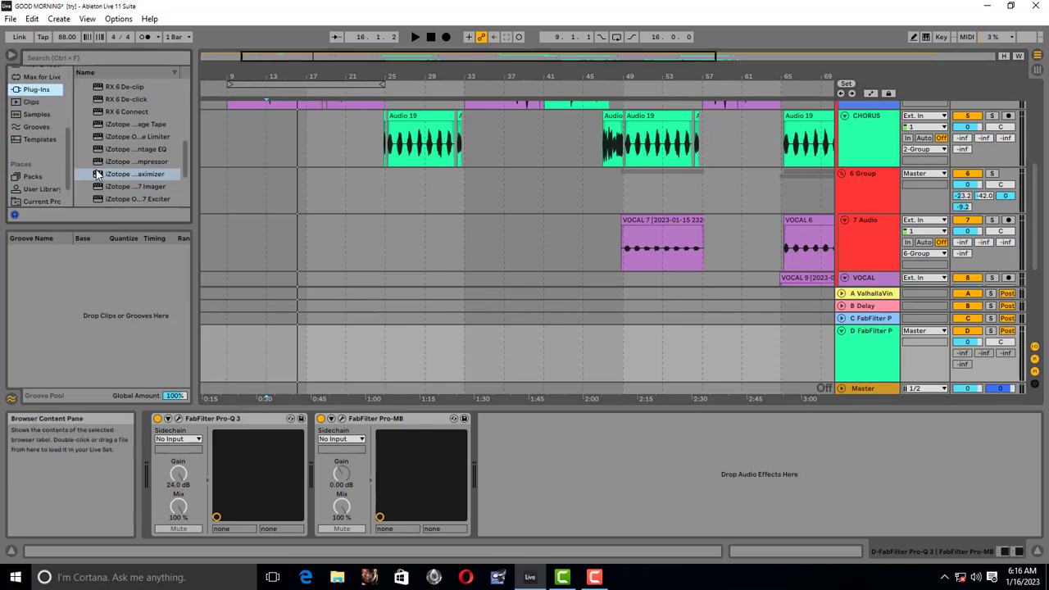
pyautogui.click(123, 162)
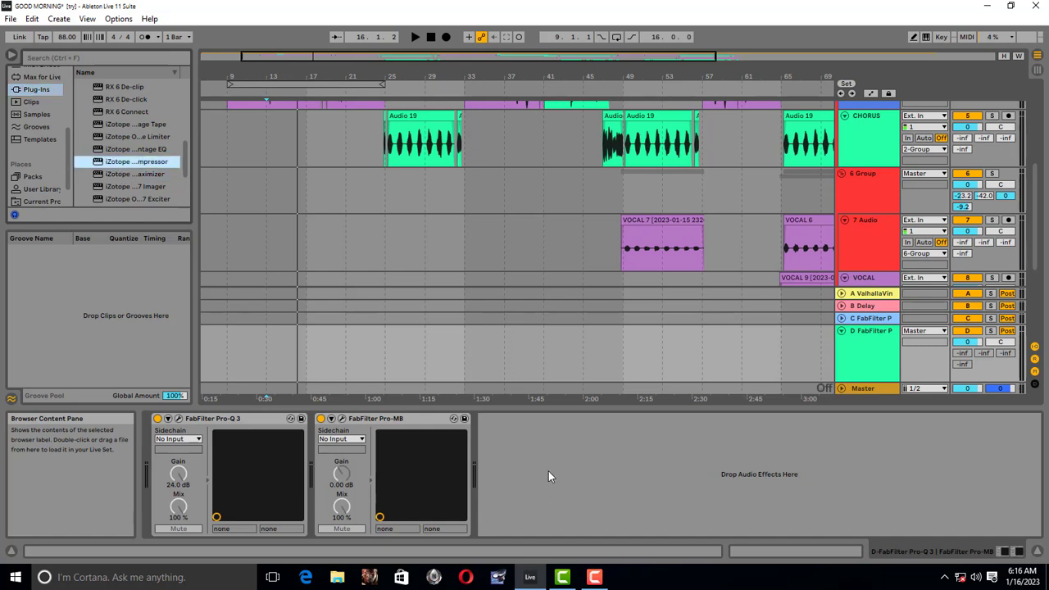
pyautogui.scroll(-5, 127, 143)
pyautogui.click(123, 114)
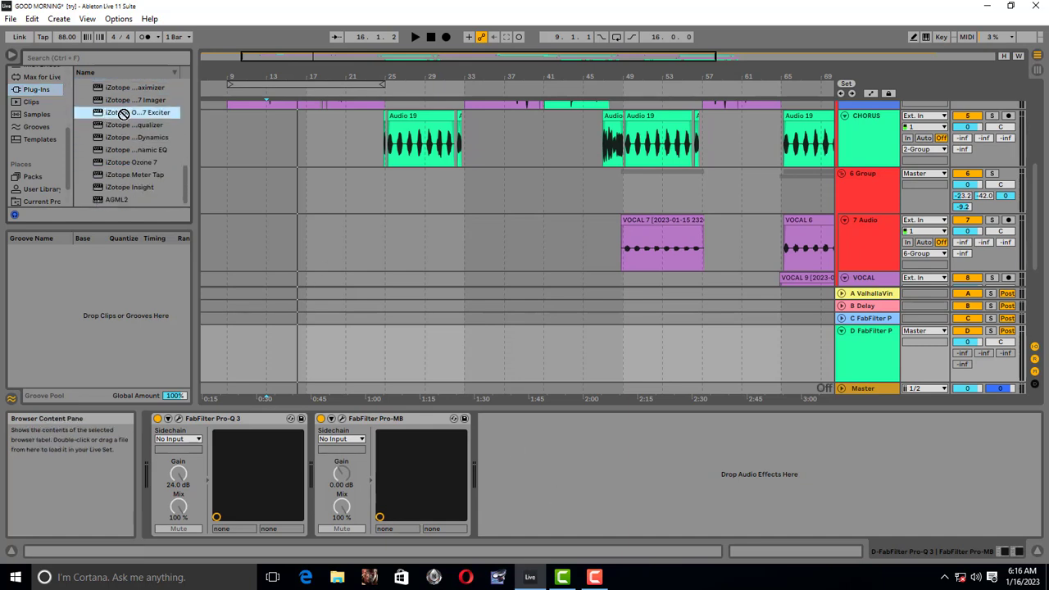
pyautogui.moveTo(122, 114); pyautogui.dragTo(464, 419)
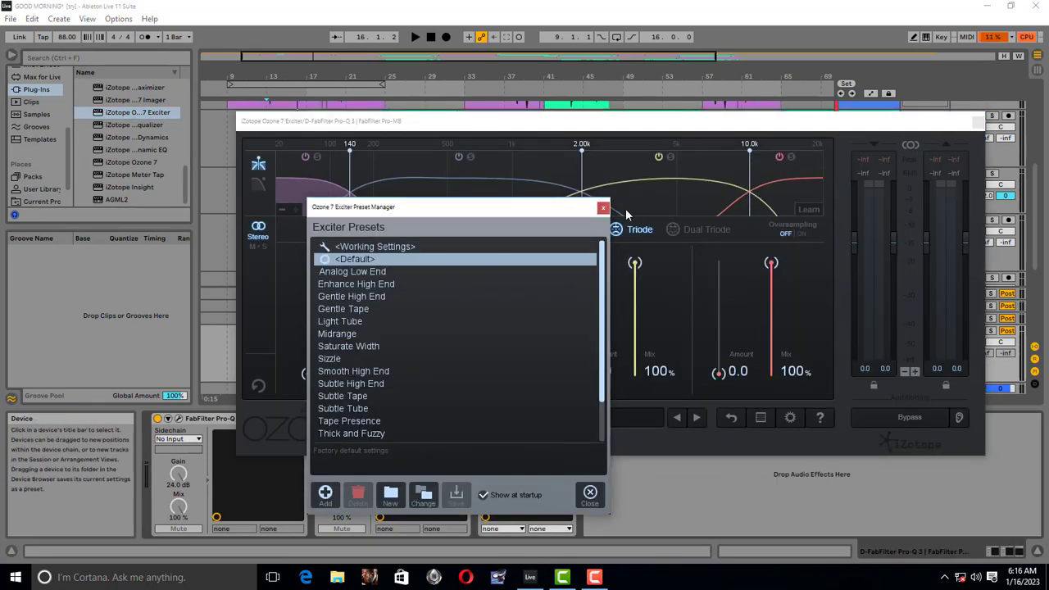
# Close the Ozone 7 Exciter preset manager and plug-in window, and delete the Exciter from return track D.
pyautogui.click(603, 208)
pyautogui.click(977, 122)
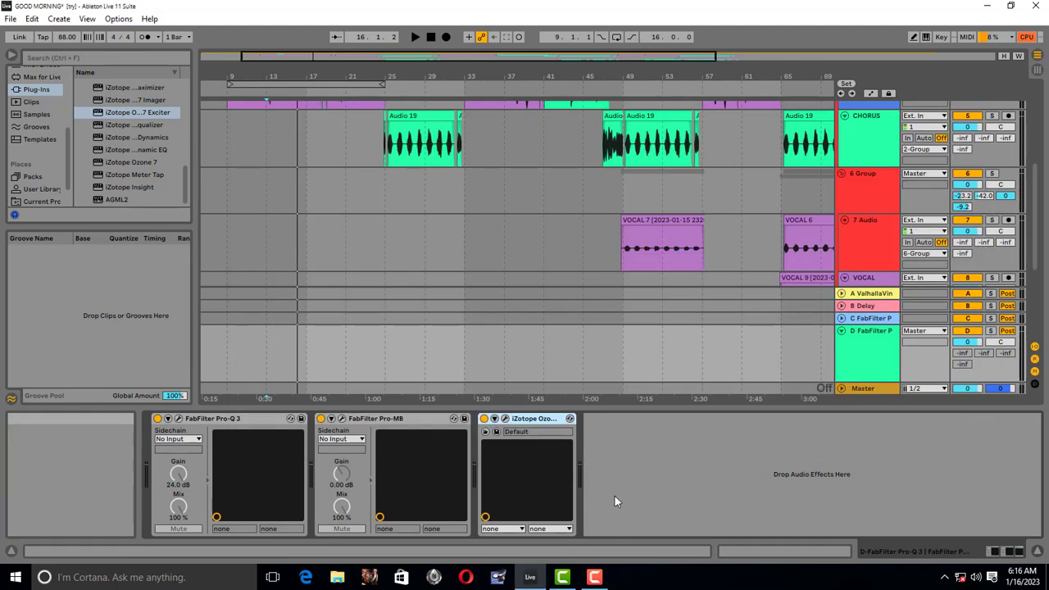
pyautogui.press('Delete')
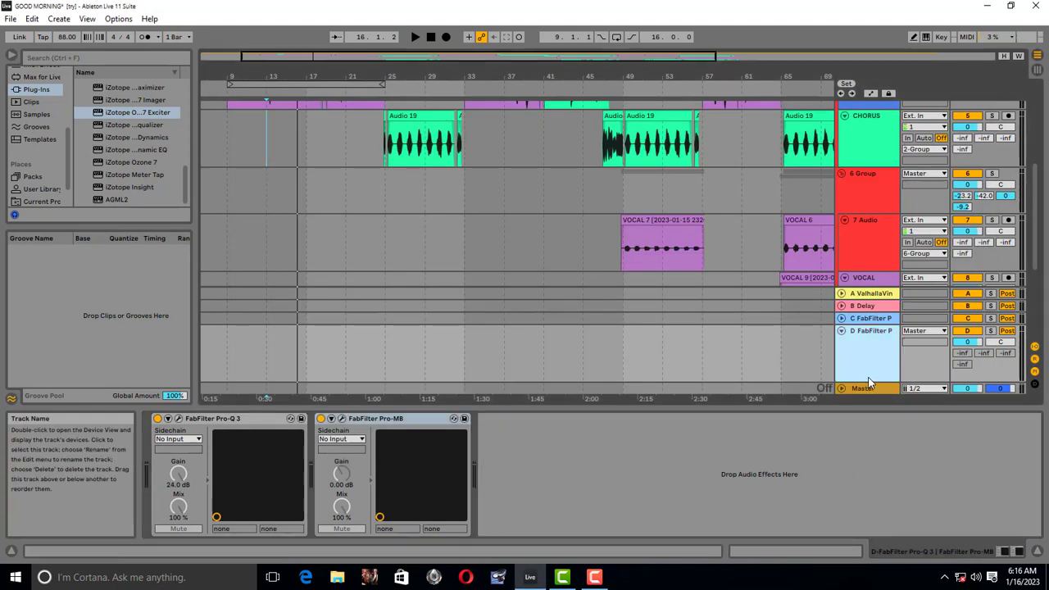
# Inspect the FabFilter Pro-Q 3 curve and the FabFilter Pro-MB high band on return track D, closing each plug-in window.
pyautogui.click(178, 419)
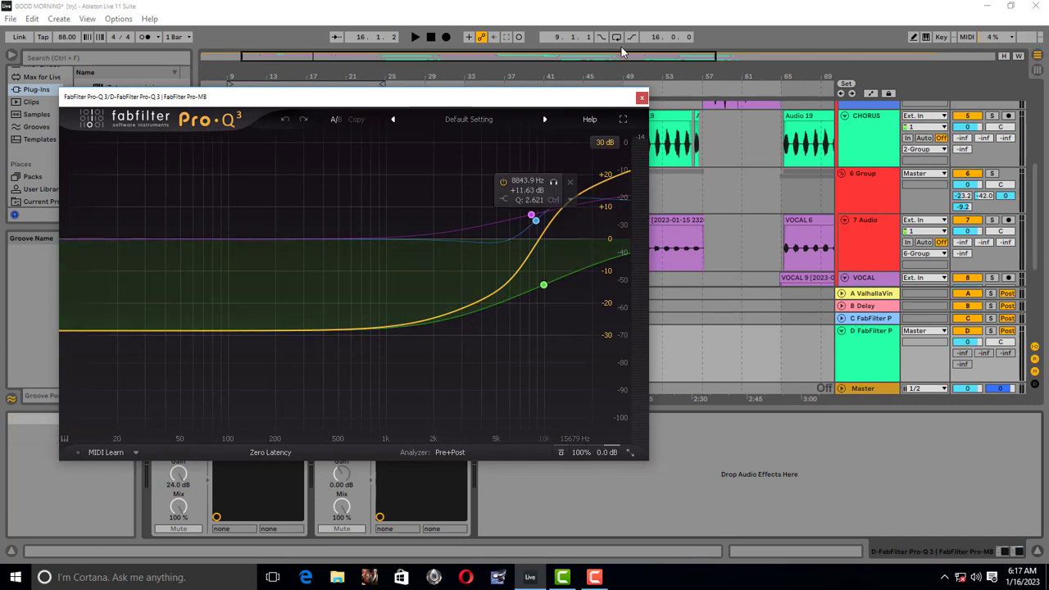
pyautogui.click(641, 98)
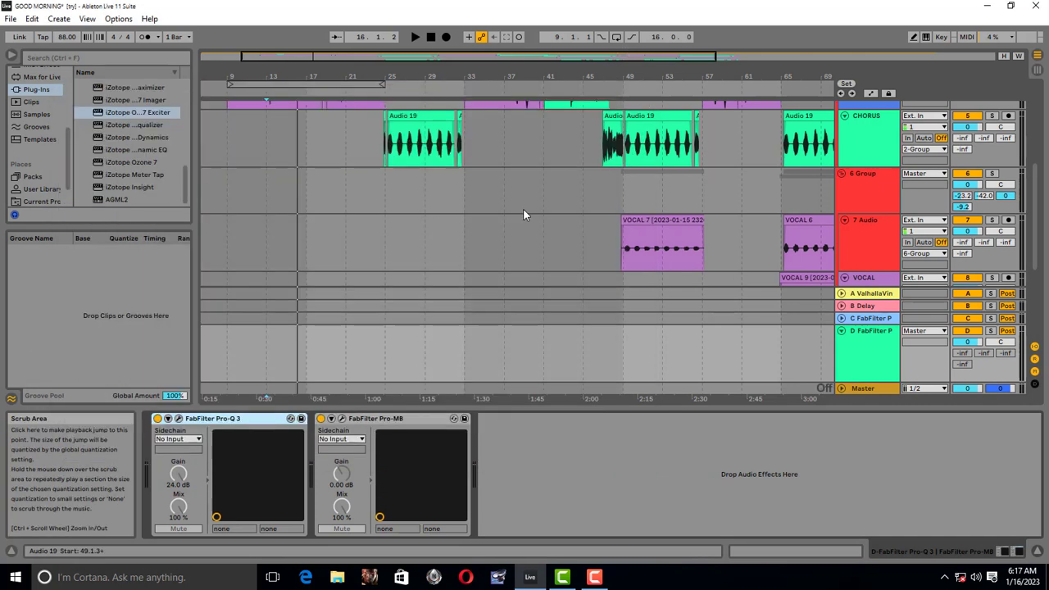
pyautogui.click(376, 420)
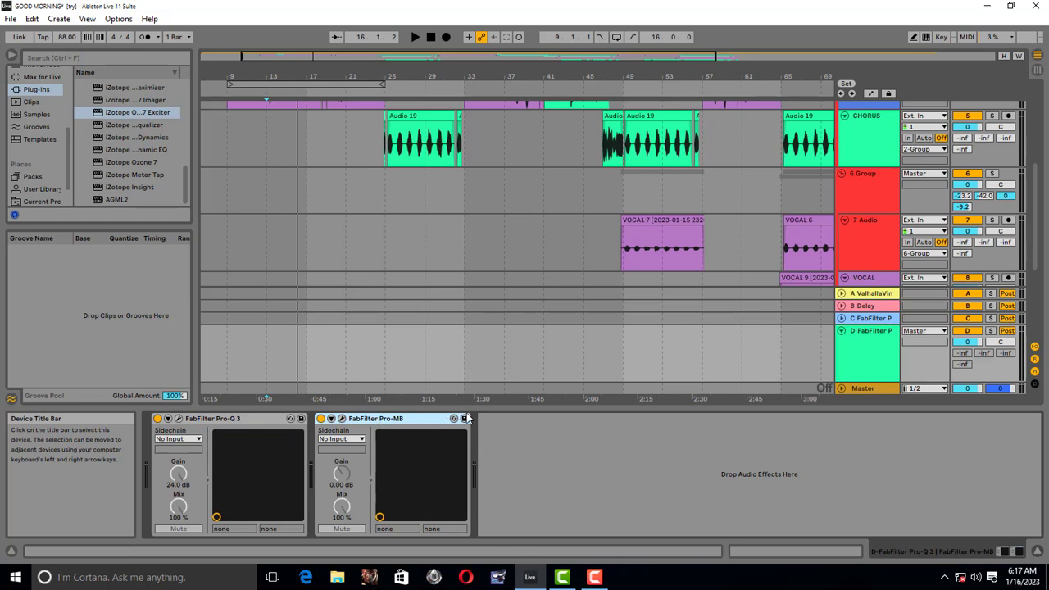
pyautogui.click(341, 419)
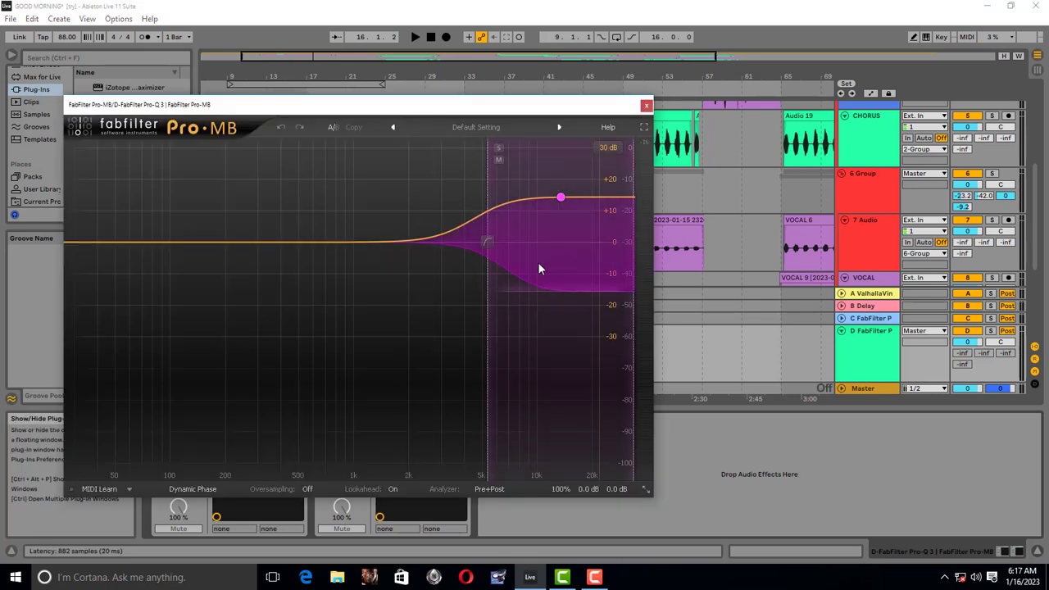
pyautogui.click(646, 105)
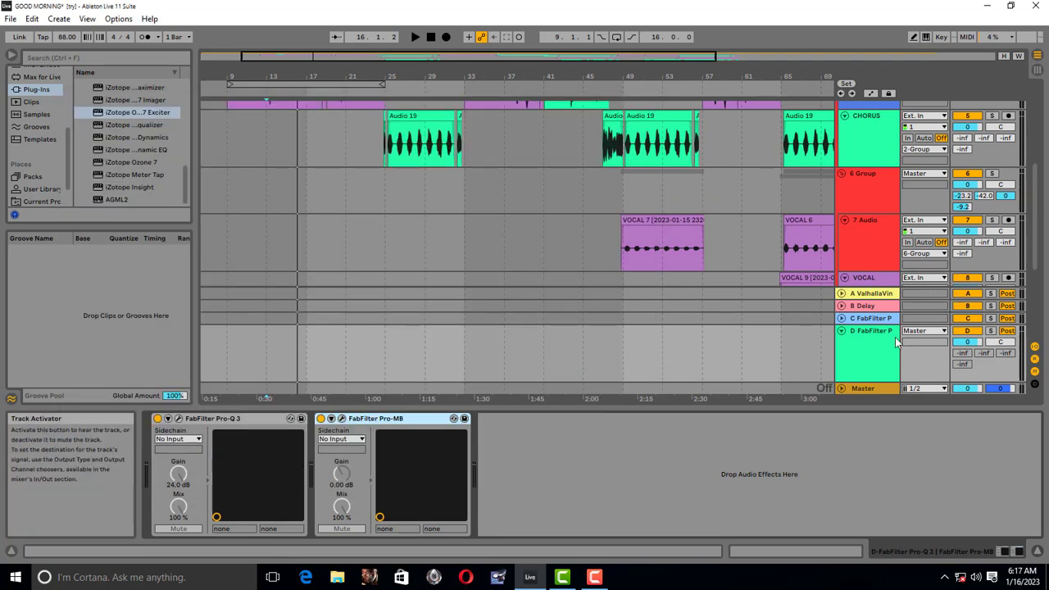
# Solo return track D and listen from bar 13 while watching the Pro-Q 3 analyzer.
pyautogui.click(989, 333)
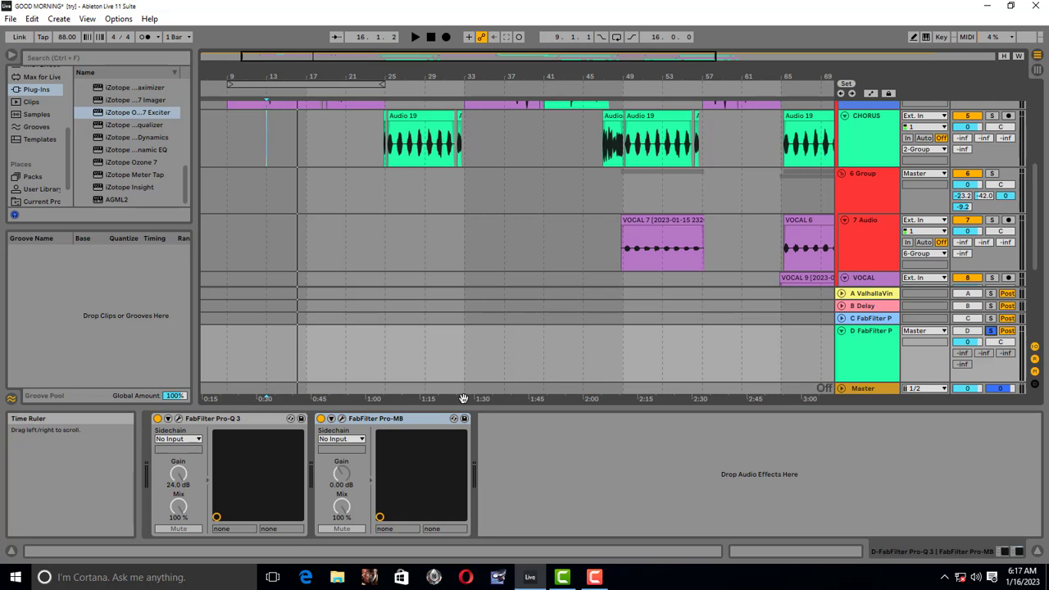
pyautogui.click(178, 418)
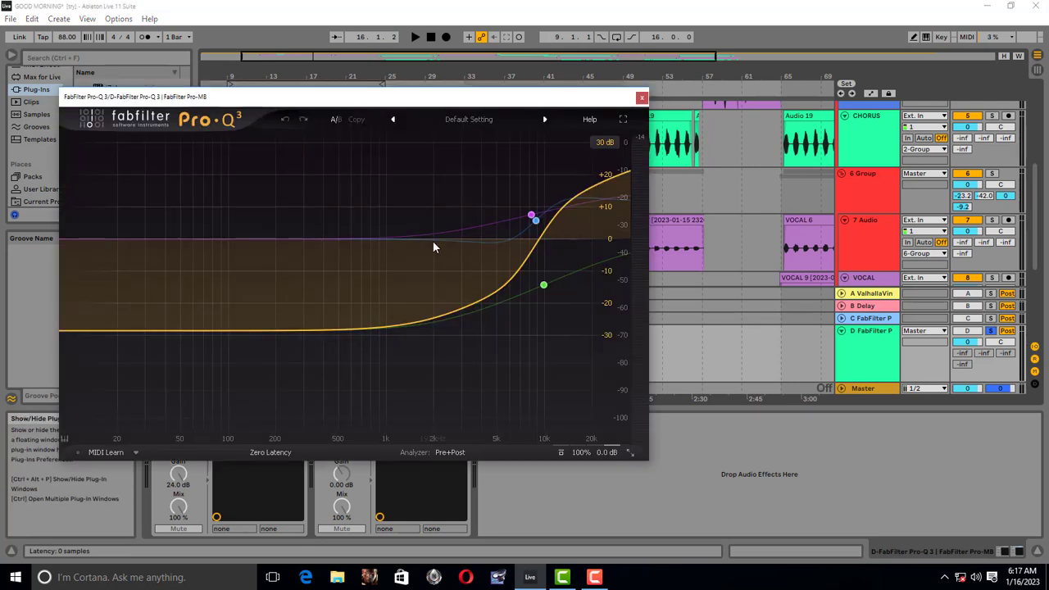
pyautogui.press('space')
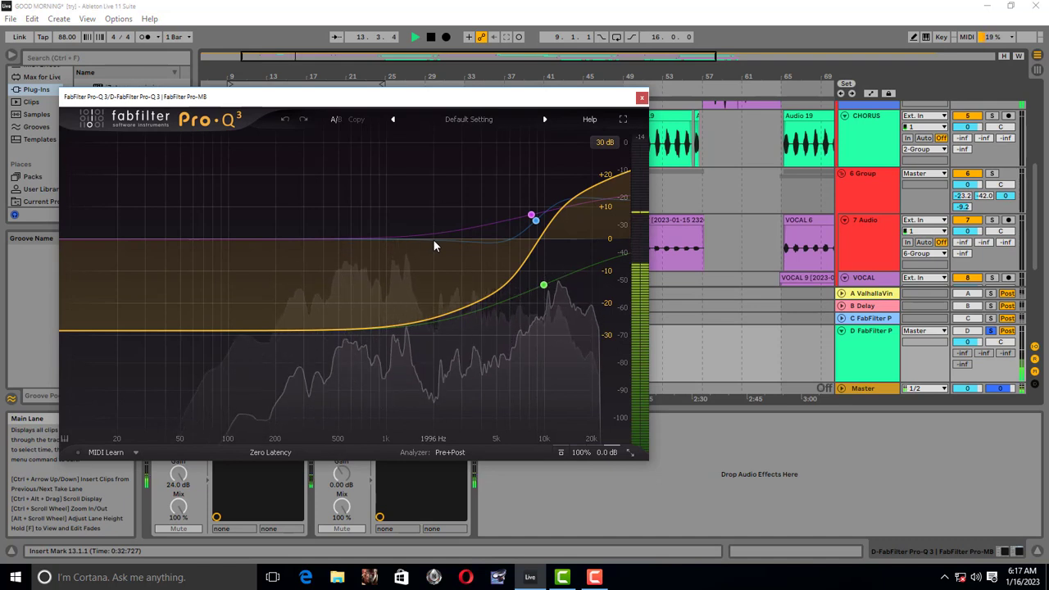
pyautogui.press('space')
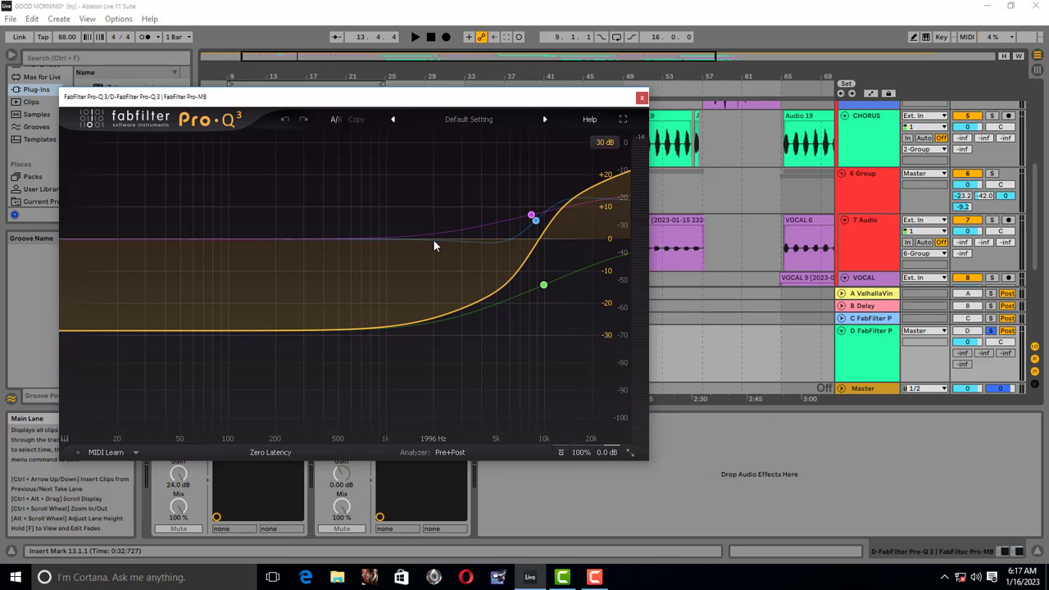
pyautogui.press('space')
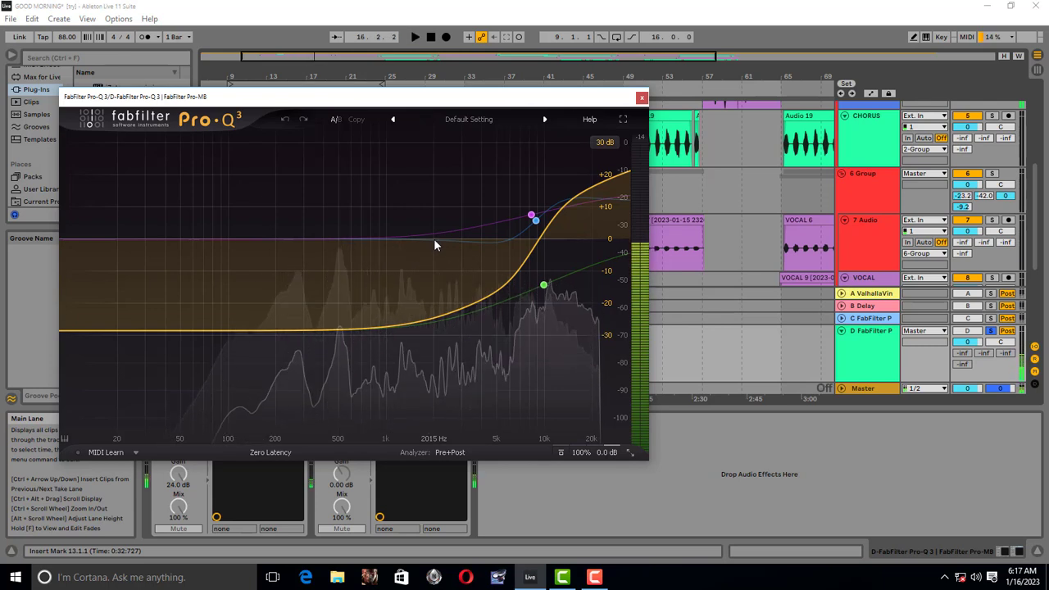
pyautogui.press('space')
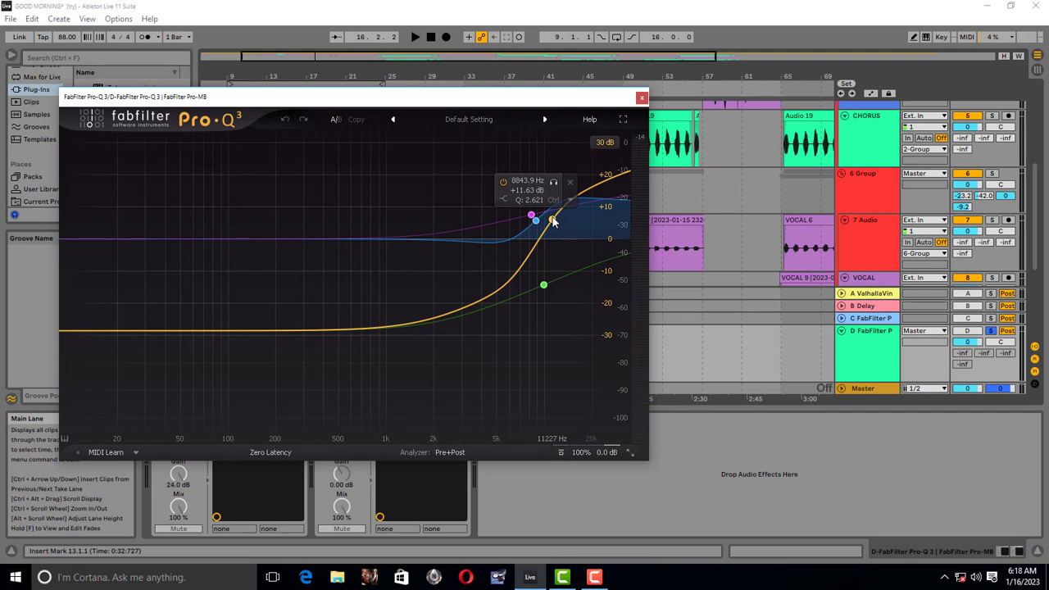
pyautogui.click(642, 98)
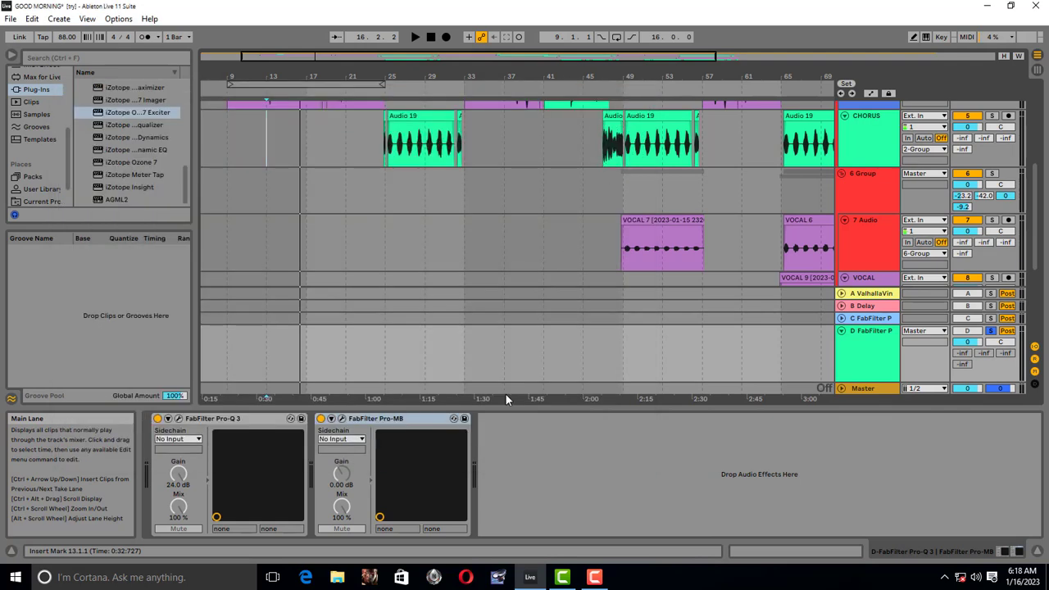
# Listen to soloed return D from bar 13 with FabFilter Pro-MB open, and inspect Band 1's threshold and compression settings.
pyautogui.click(454, 419)
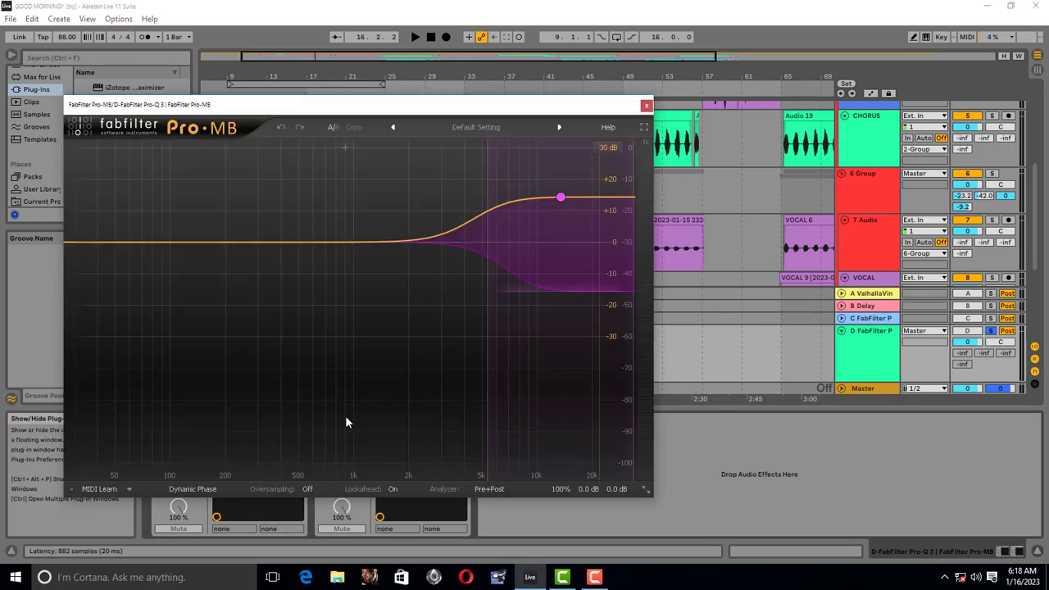
pyautogui.press('space')
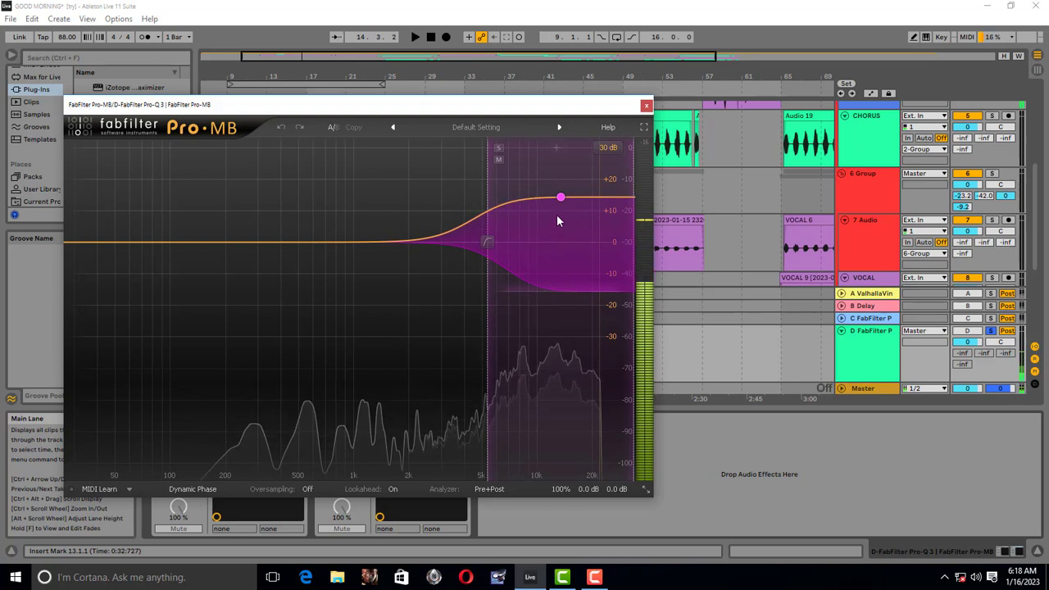
pyautogui.click(560, 199)
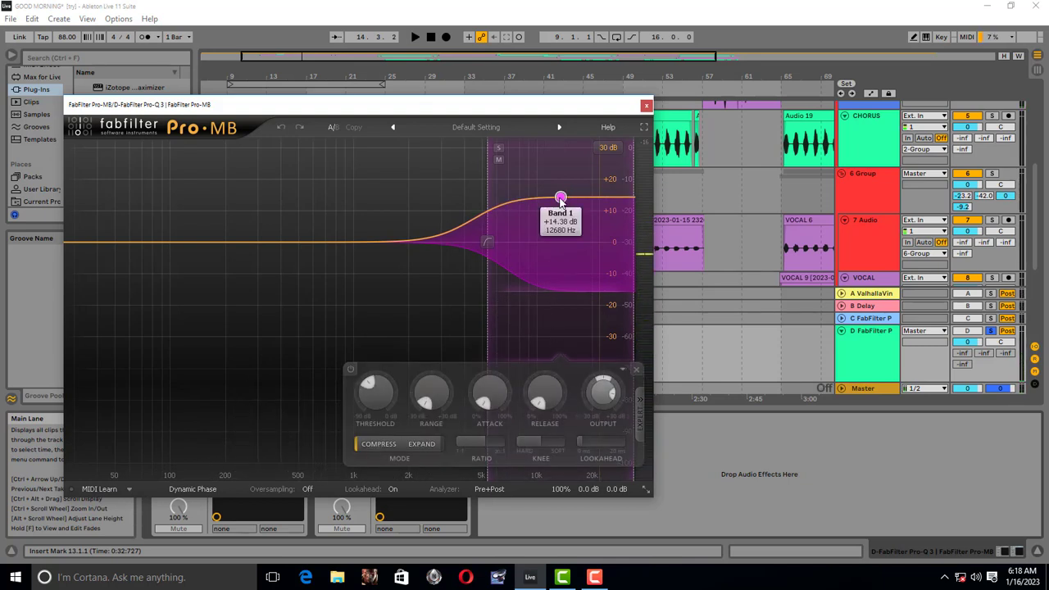
pyautogui.press('space')
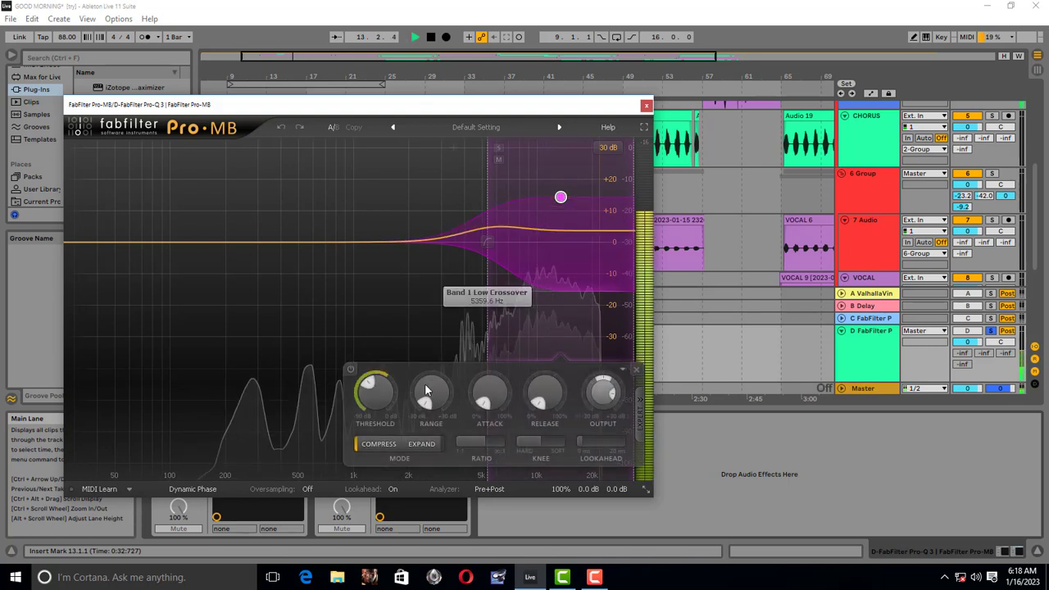
pyautogui.press('space')
pyautogui.moveTo(369, 389)
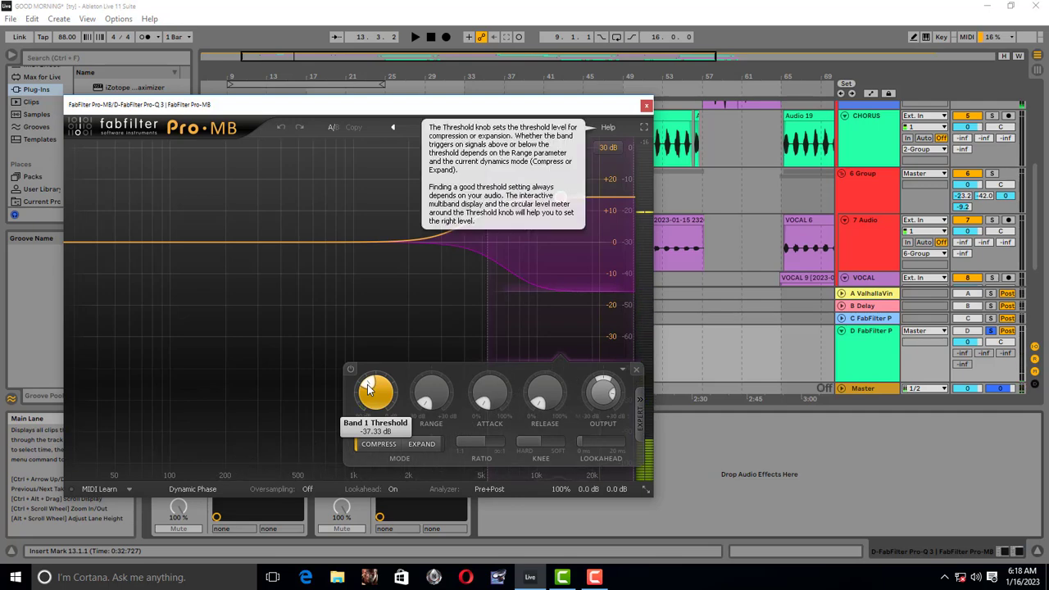
pyautogui.press('space')
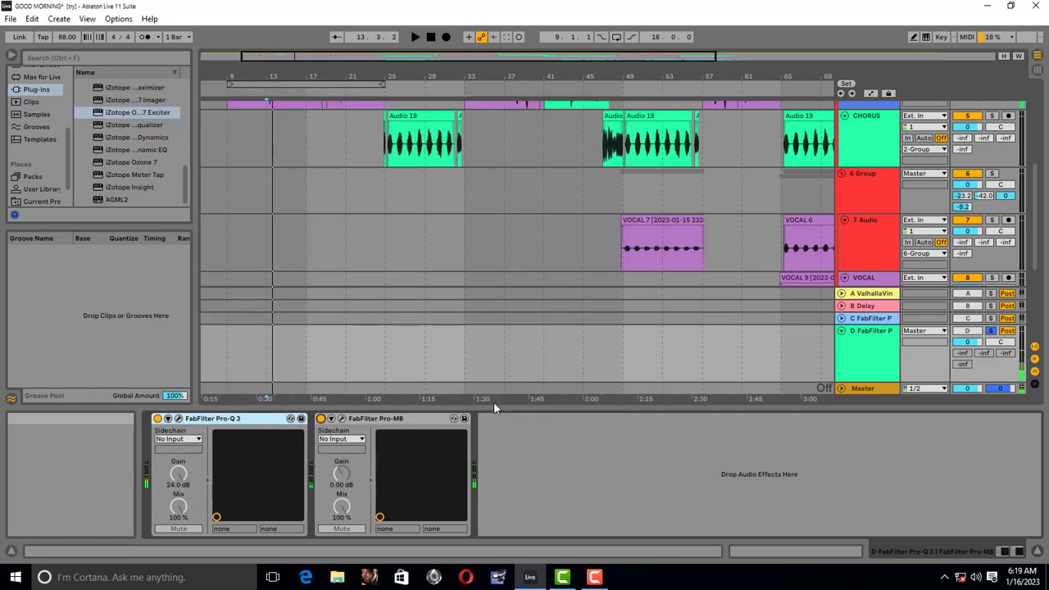
pyautogui.click(646, 105)
pyautogui.press('space')
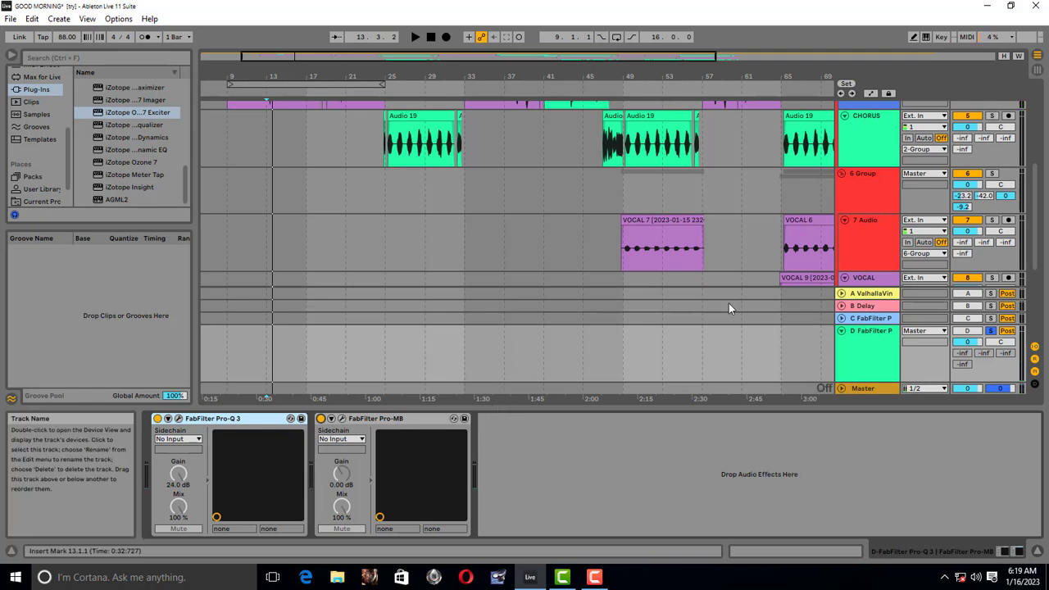
# Show the Session View mixer and select the 2 Group track to view its effect chain.
pyautogui.click(1038, 72)
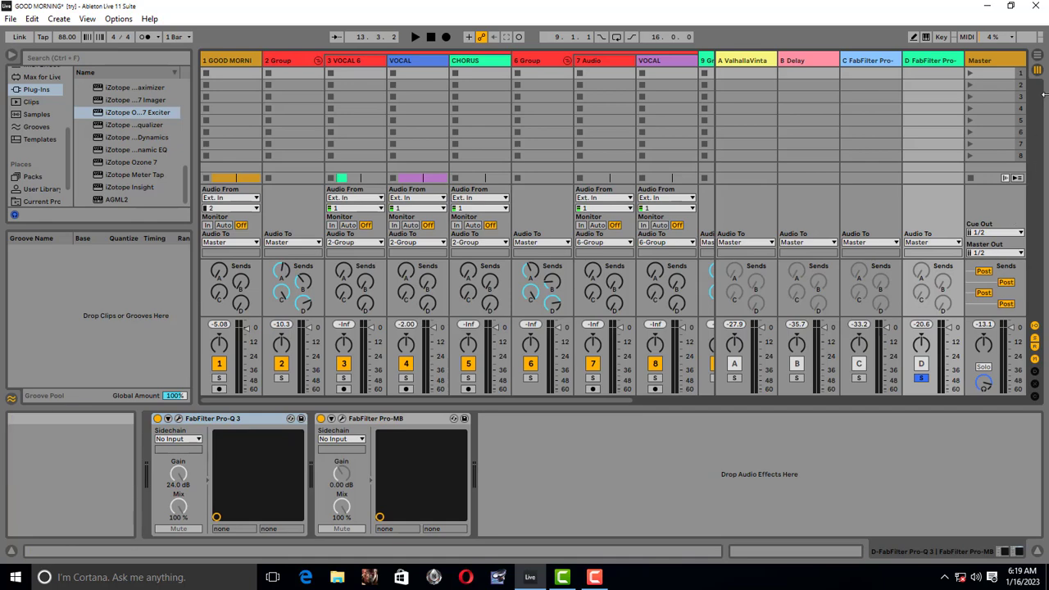
pyautogui.click(1038, 72)
pyautogui.click(1038, 73)
pyautogui.click(1039, 73)
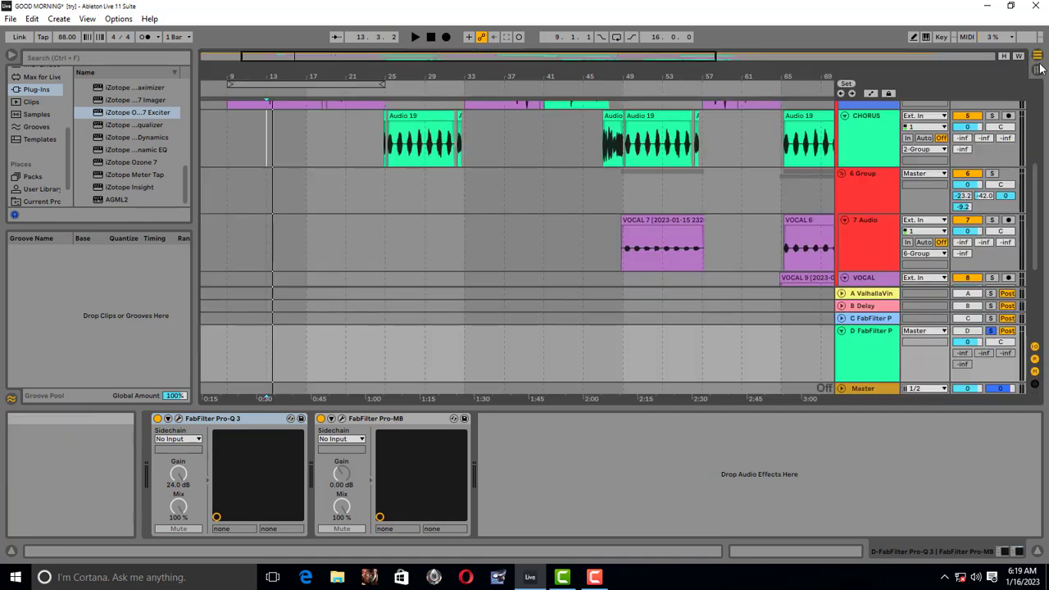
pyautogui.click(1039, 73)
pyautogui.click(1040, 71)
pyautogui.click(1039, 72)
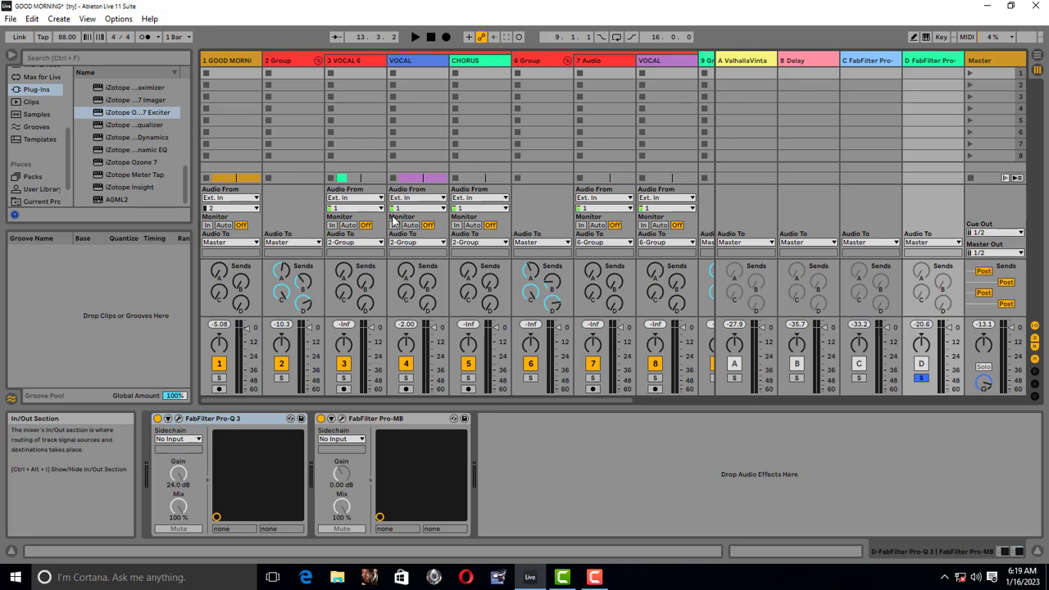
pyautogui.click(290, 60)
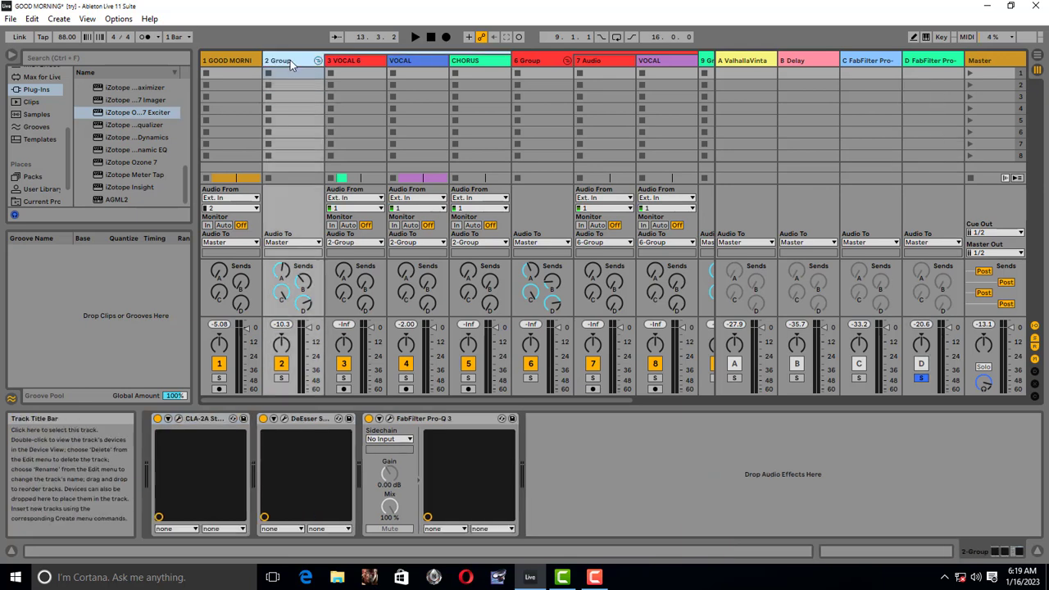
# Review the vocal and chorus tracks in the arrangement and the 2 Group sends in Session View, and select return track D.
pyautogui.click(1036, 55)
pyautogui.scroll(3, 652, 201)
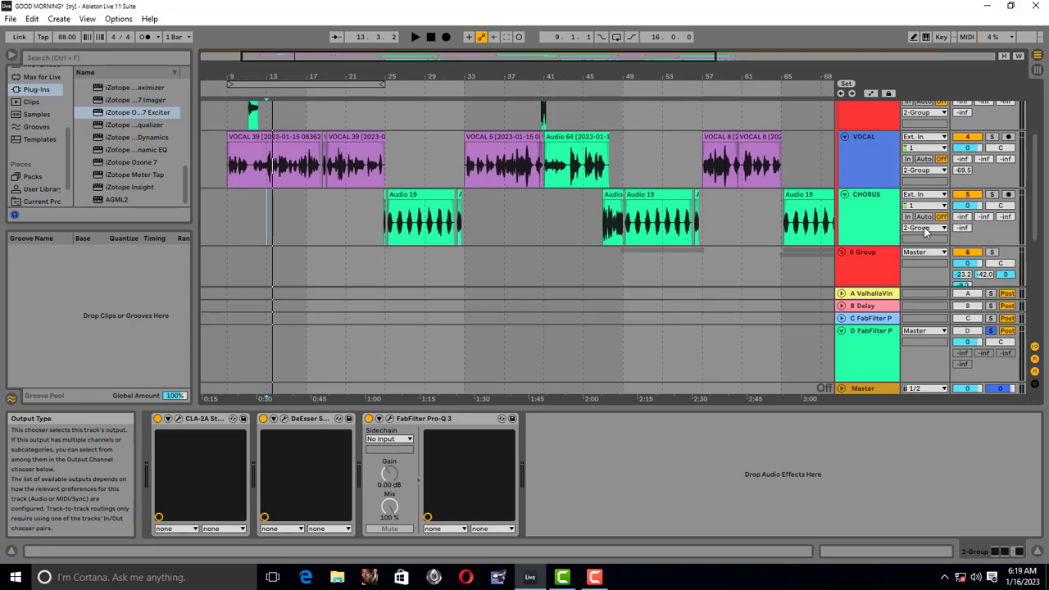
pyautogui.click(1036, 70)
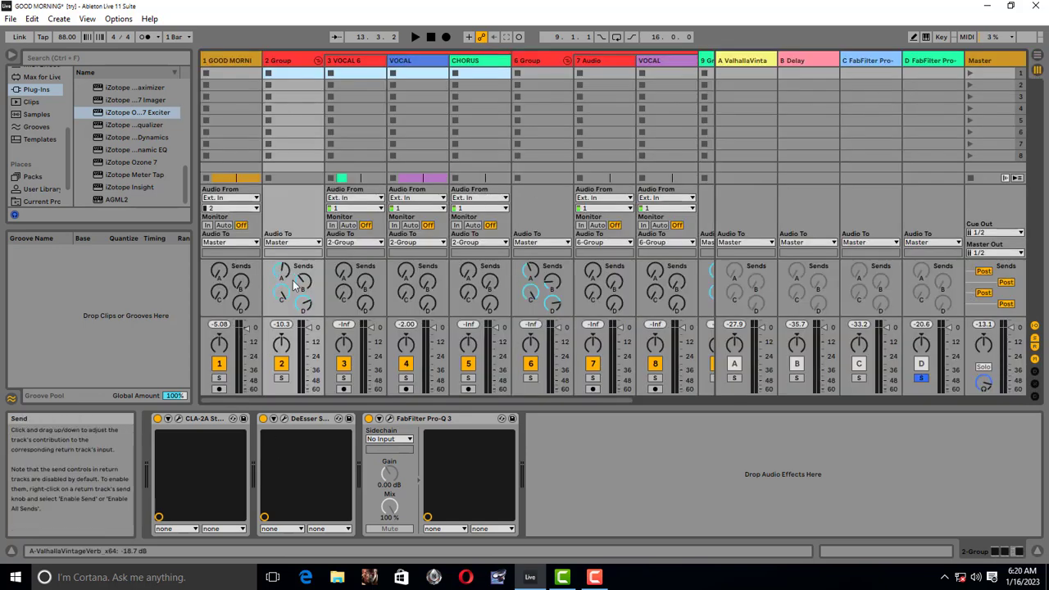
pyautogui.click(285, 206)
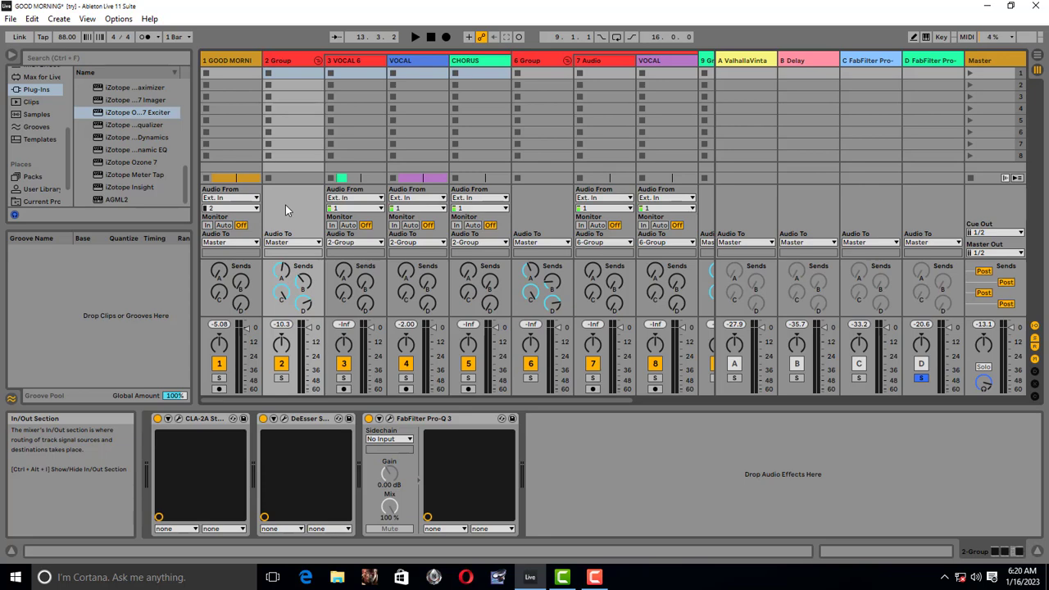
pyautogui.click(1037, 55)
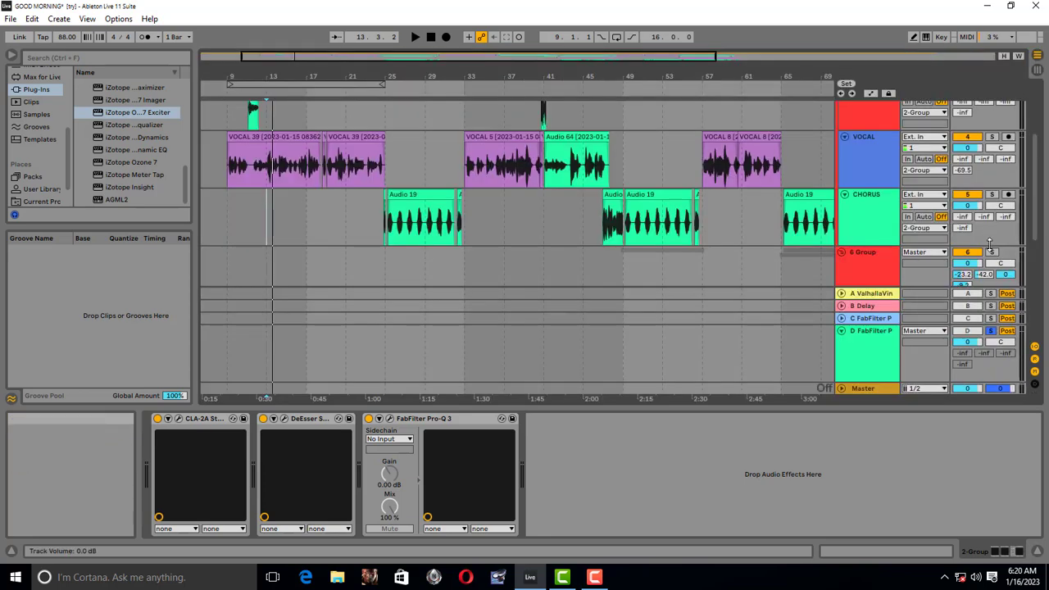
pyautogui.click(864, 351)
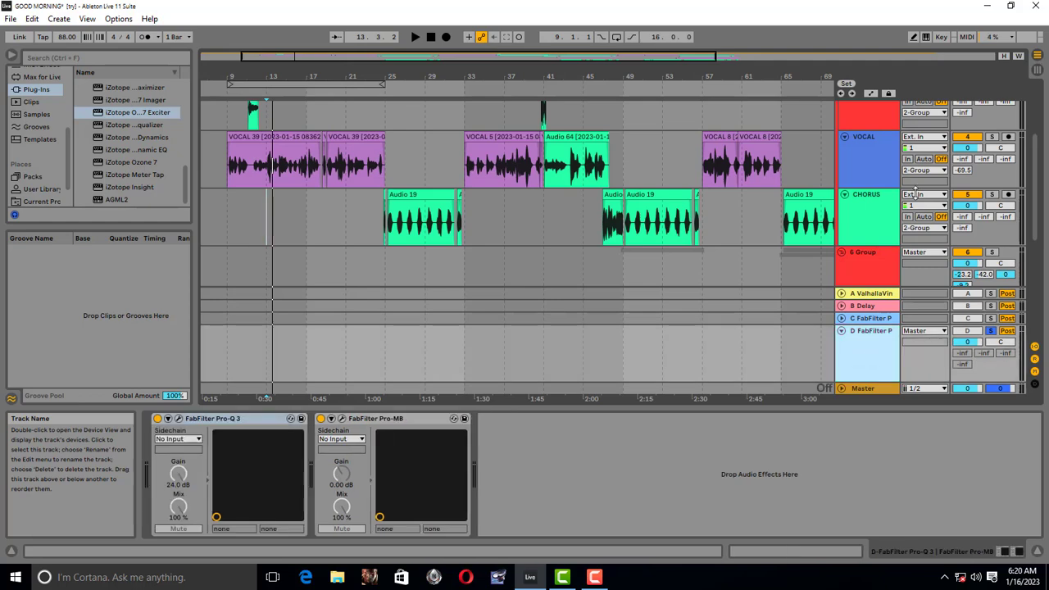
# Solo 2 Group in Session View, play from bar 13, and raise its send D to 0.0 dB.
pyautogui.click(1037, 72)
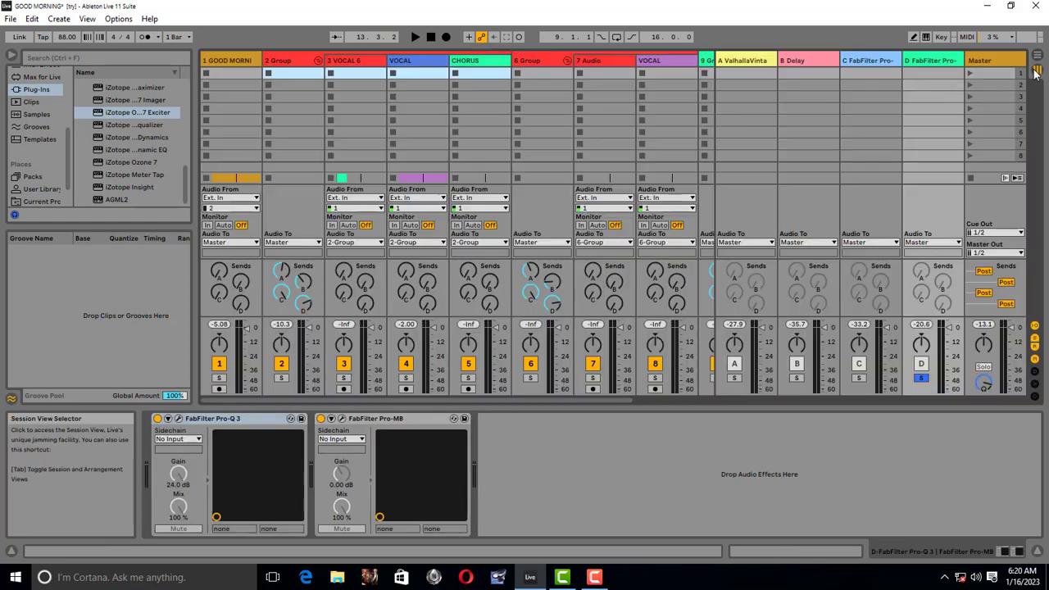
pyautogui.click(307, 306)
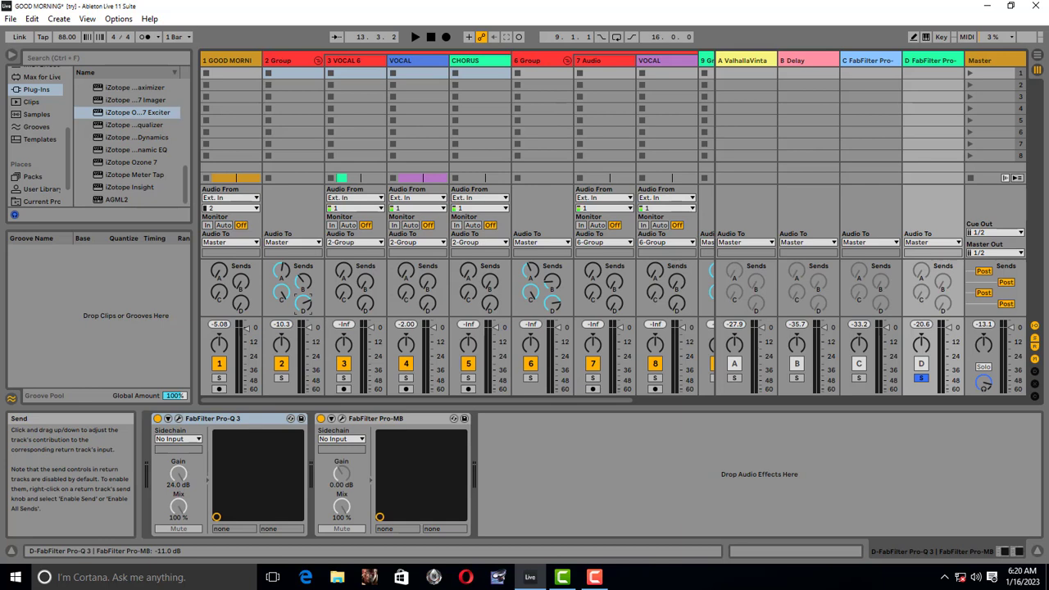
pyautogui.click(281, 378)
pyautogui.press('space')
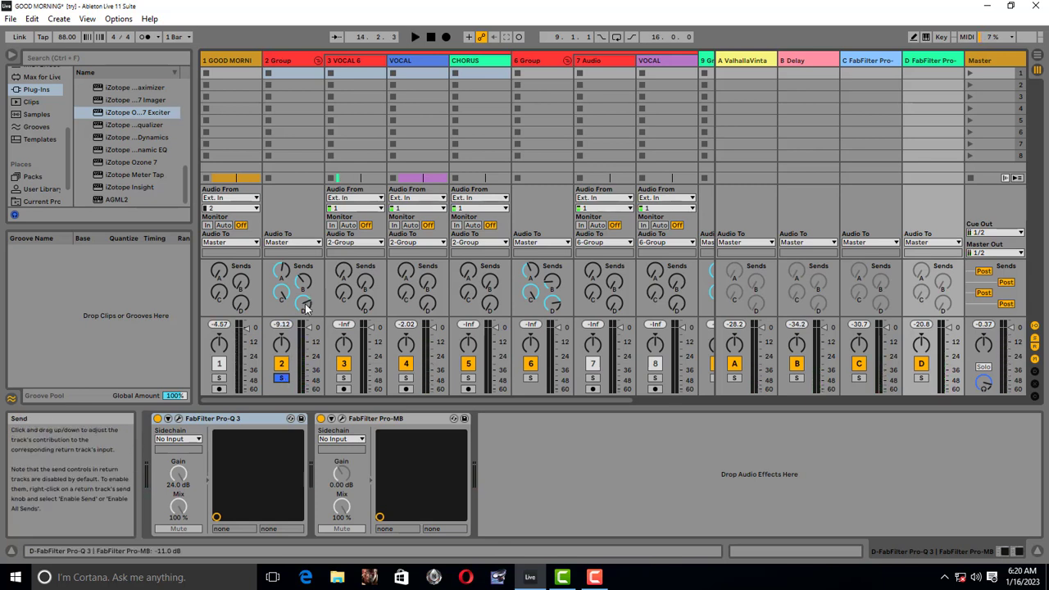
pyautogui.press('space')
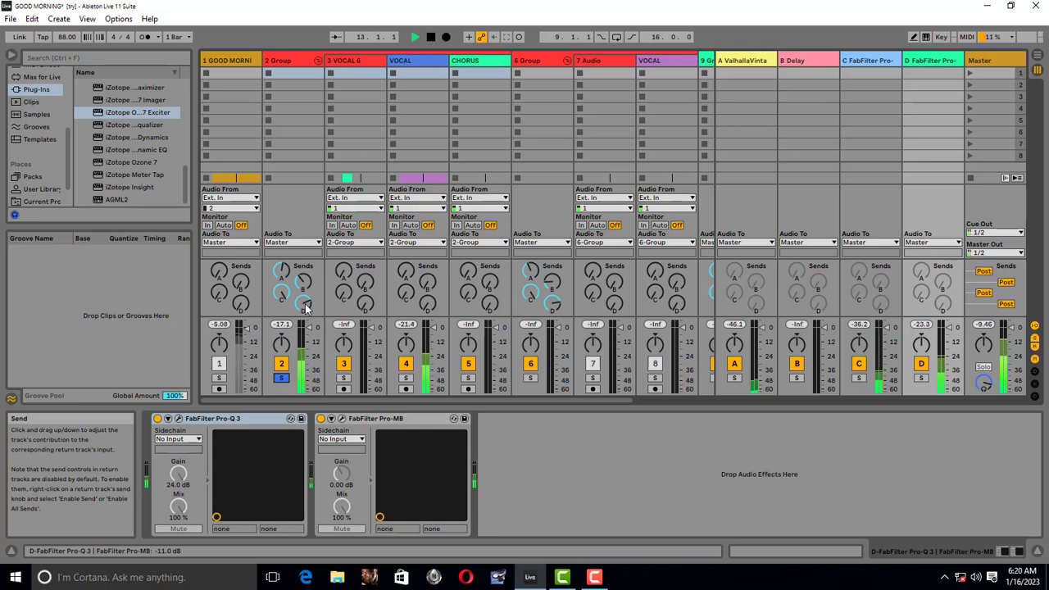
pyautogui.moveTo(304, 308); pyautogui.dragTo(305, 278)
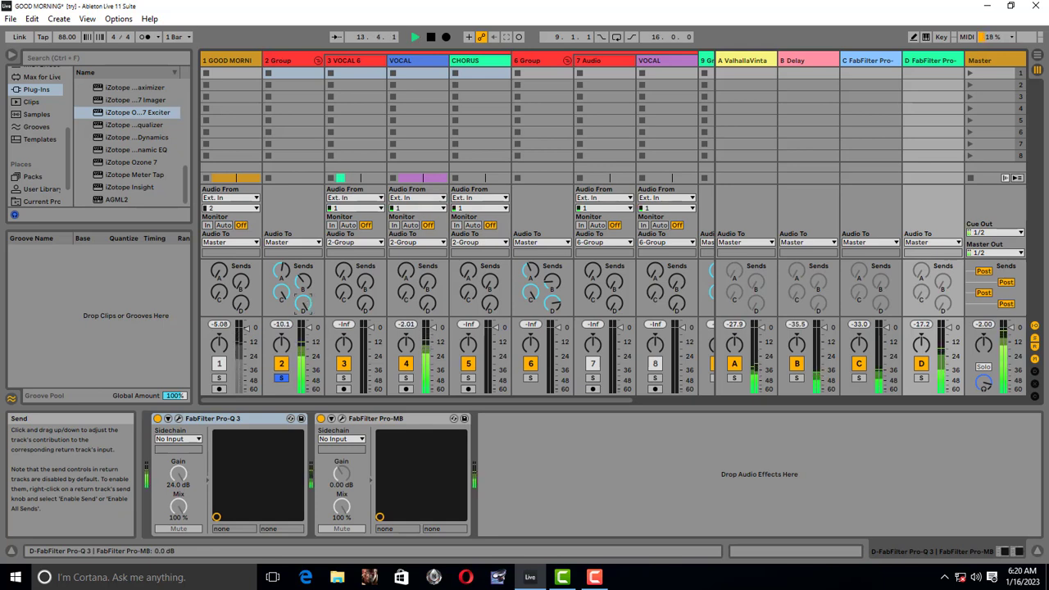
# Turn 2 Group's send D down to -inf dB and play the soloed vocals from bar 13 for comparison.
pyautogui.press('space')
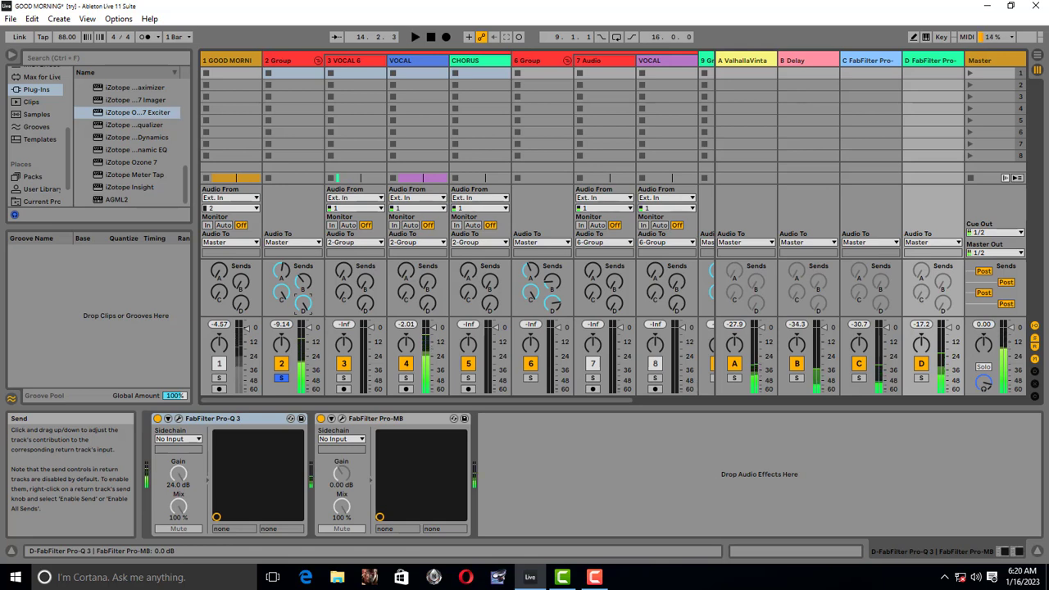
pyautogui.moveTo(304, 308); pyautogui.dragTo(305, 344)
pyautogui.press('space')
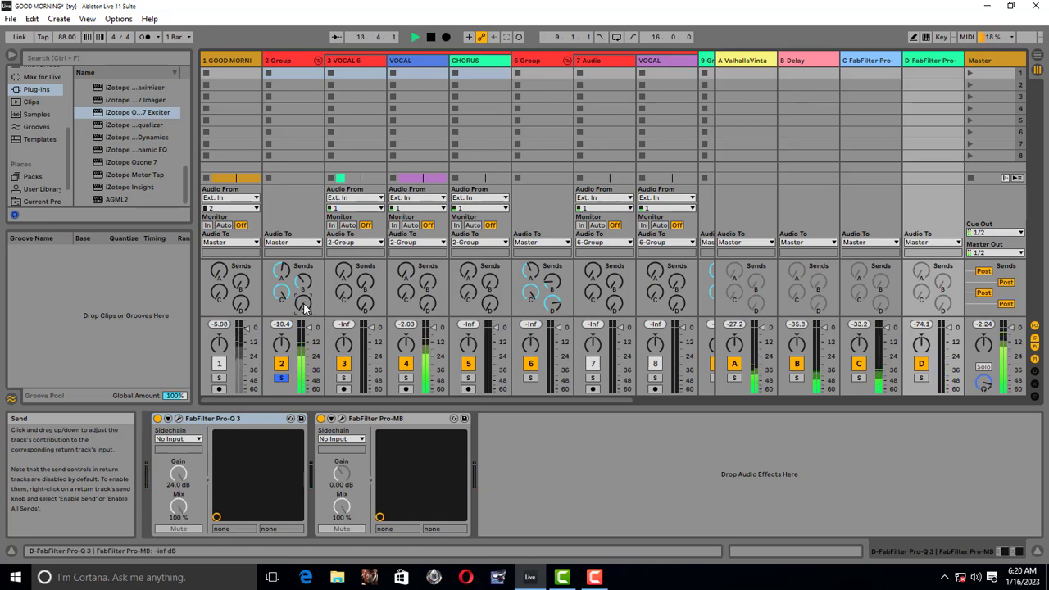
pyautogui.press('space')
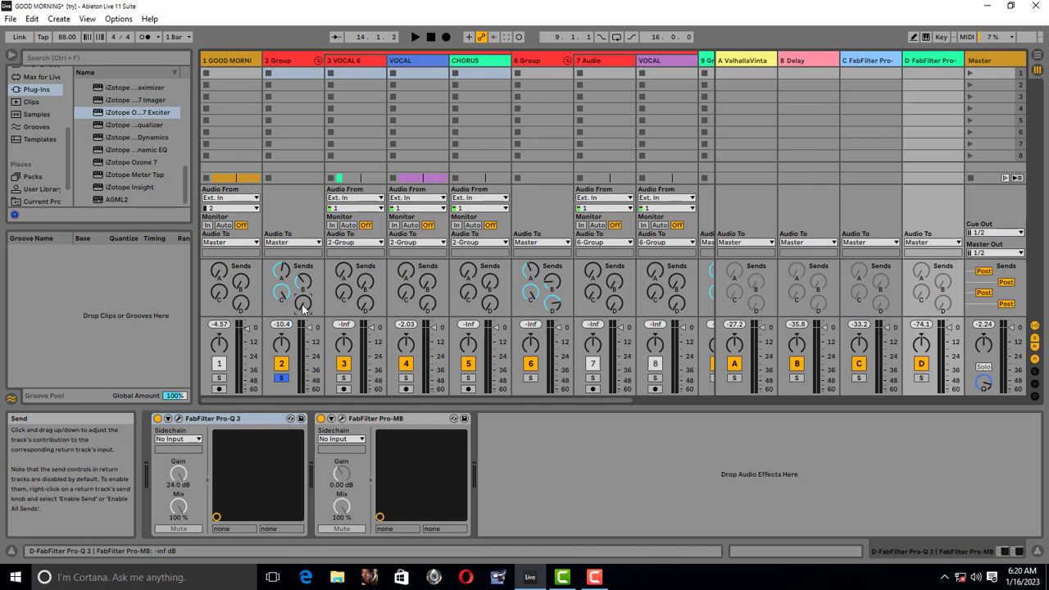
# Bring 2 Group's send D up to -5.0 dB while listening to the soloed vocals.
pyautogui.click(302, 308)
pyautogui.press('space')
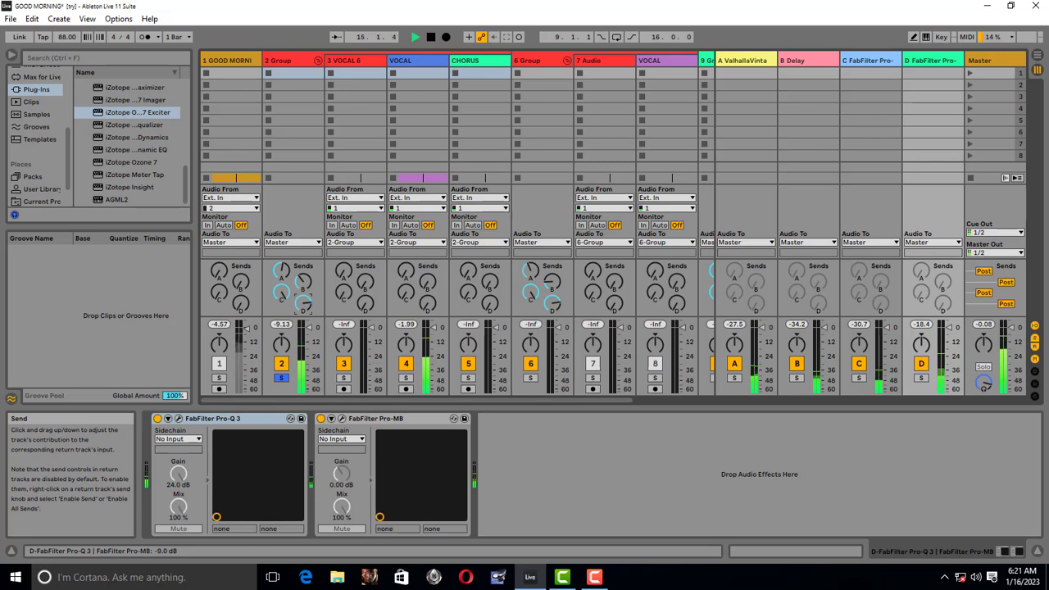
pyautogui.moveTo(303, 305); pyautogui.dragTo(301, 303)
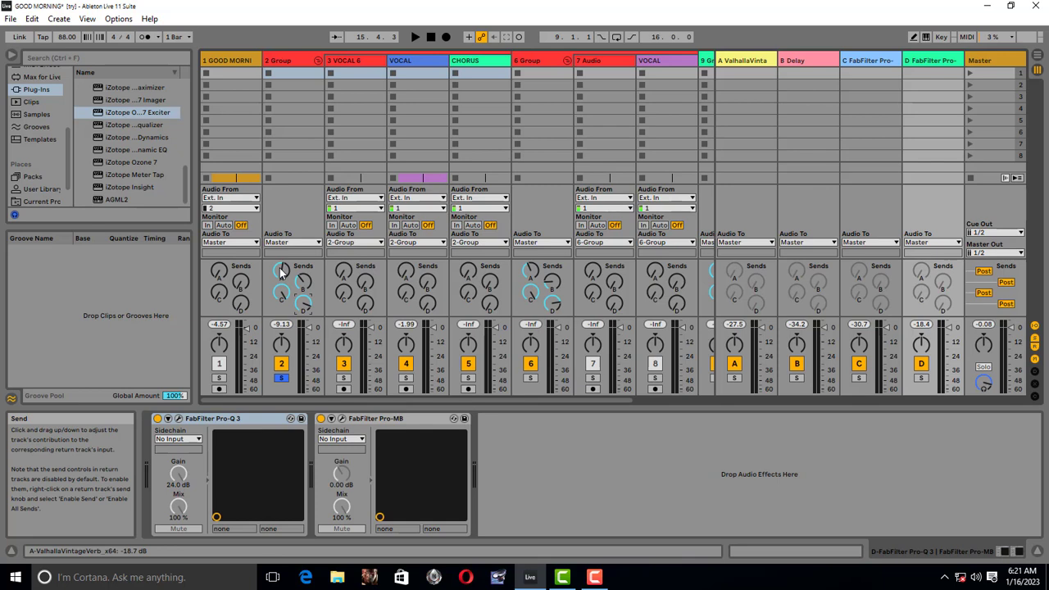
pyautogui.press('Left')
pyautogui.press('space')
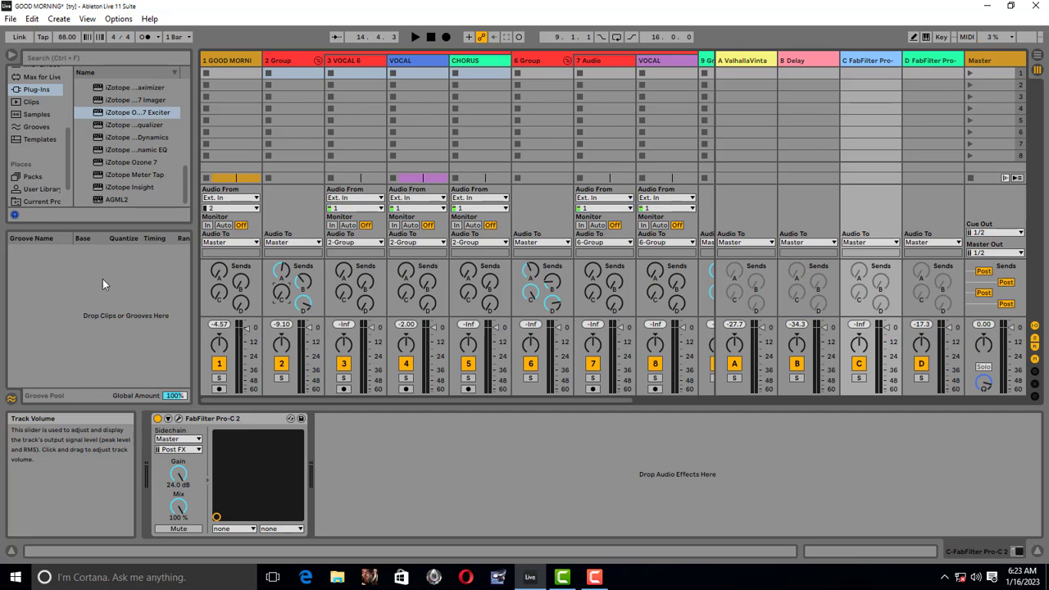
# Raise 2 Group's send C to 0.0 dB and listen to the vocals in the full mix.
pyautogui.moveTo(281, 292); pyautogui.dragTo(281, 268)
pyautogui.press('Delete')
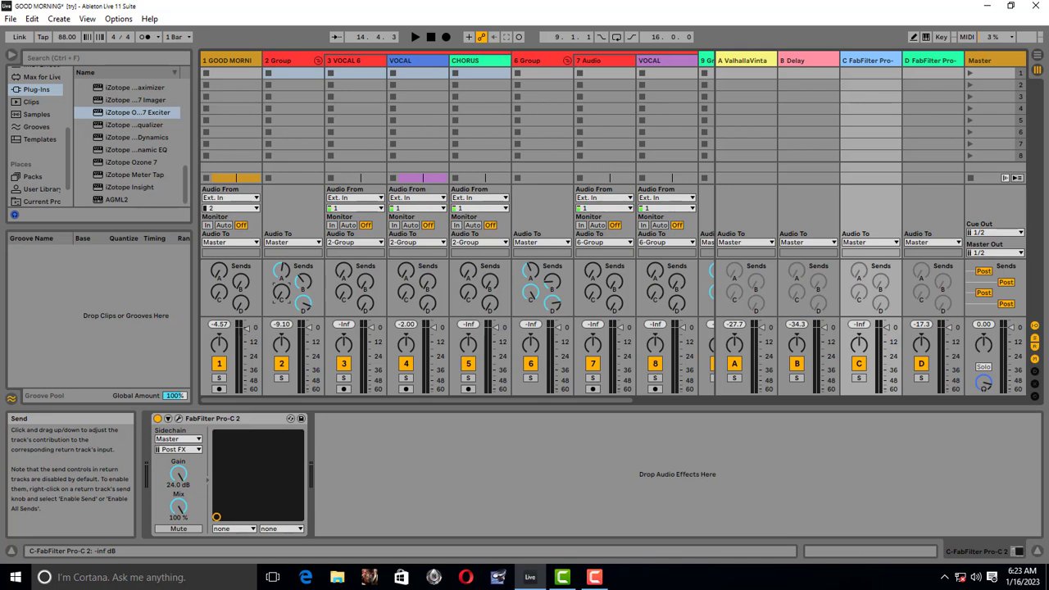
pyautogui.press('space')
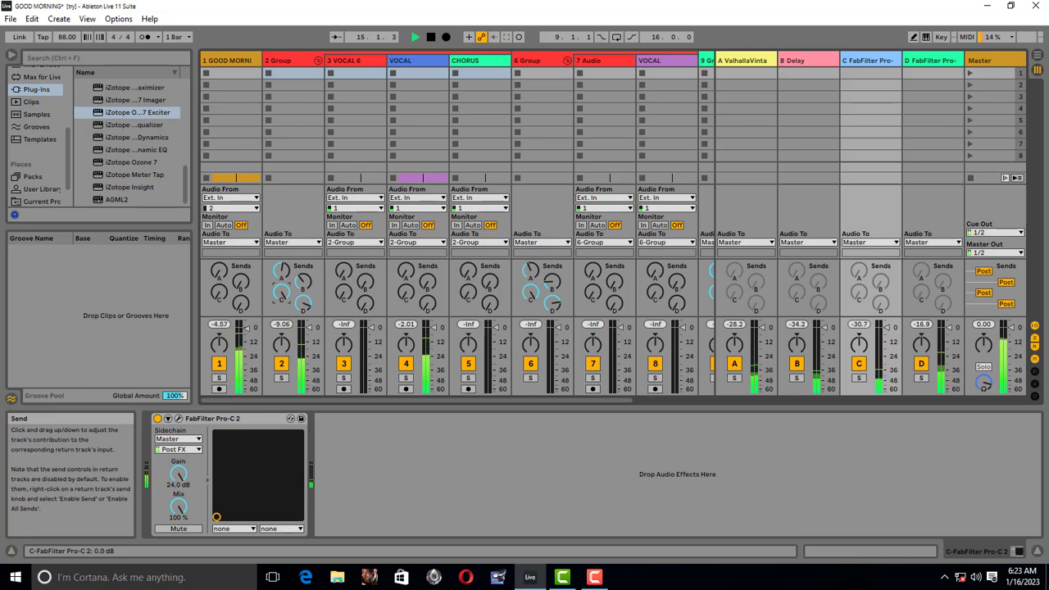
pyautogui.press('space')
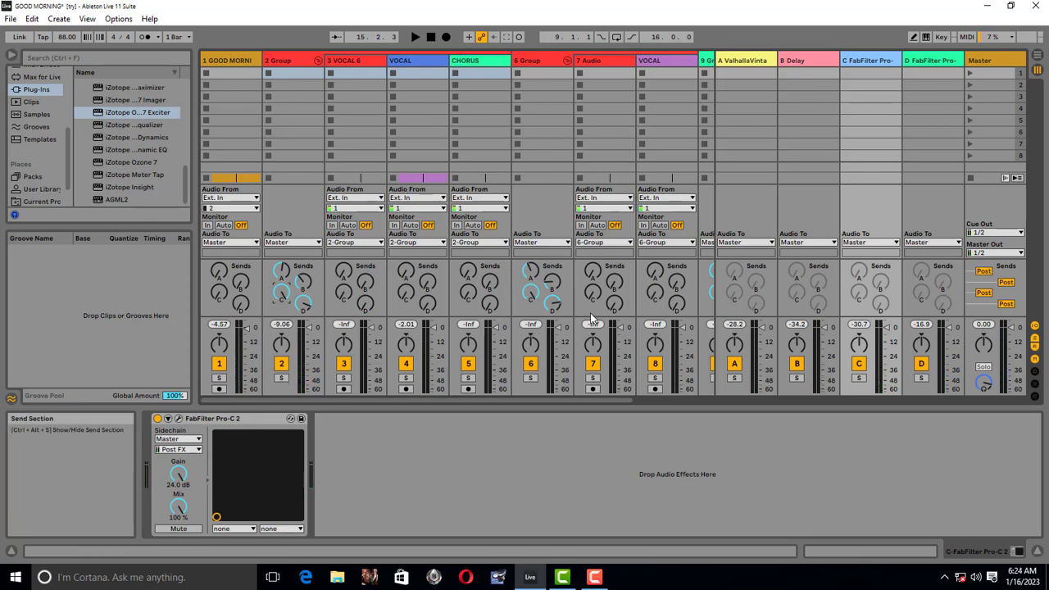
# Mark the opening verse section of the VOCAL track in the arrangement, and play the chorus from bar 25.
pyautogui.press('Tab')
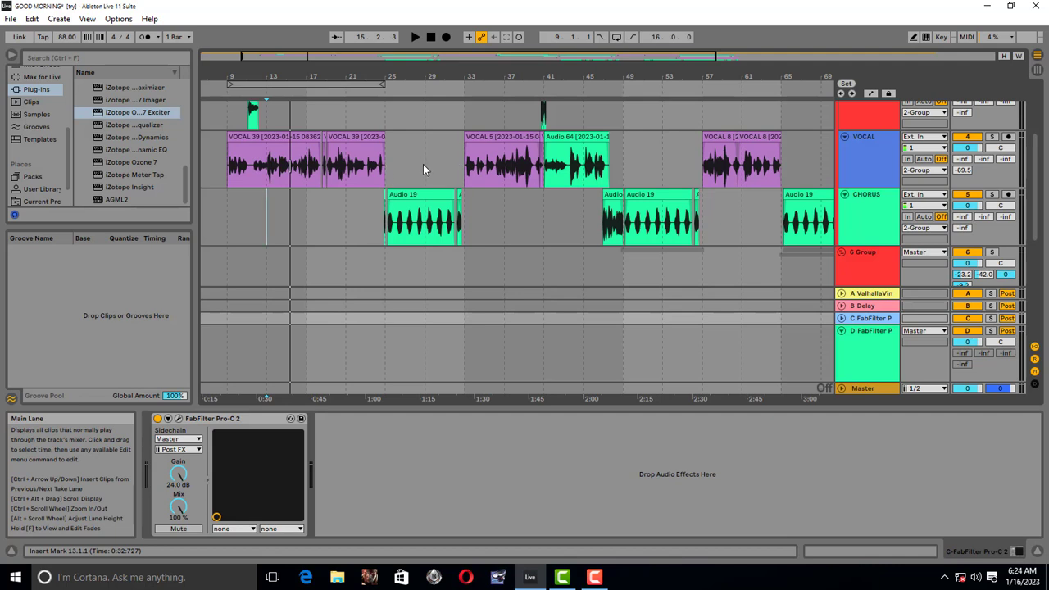
pyautogui.moveTo(423, 170); pyautogui.dragTo(197, 169)
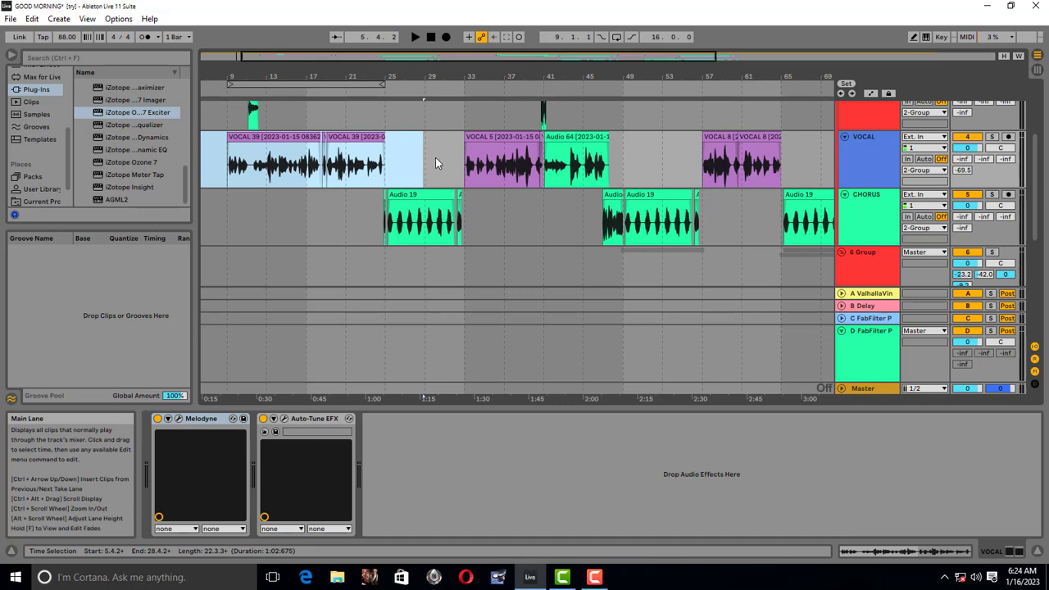
pyautogui.click(385, 261)
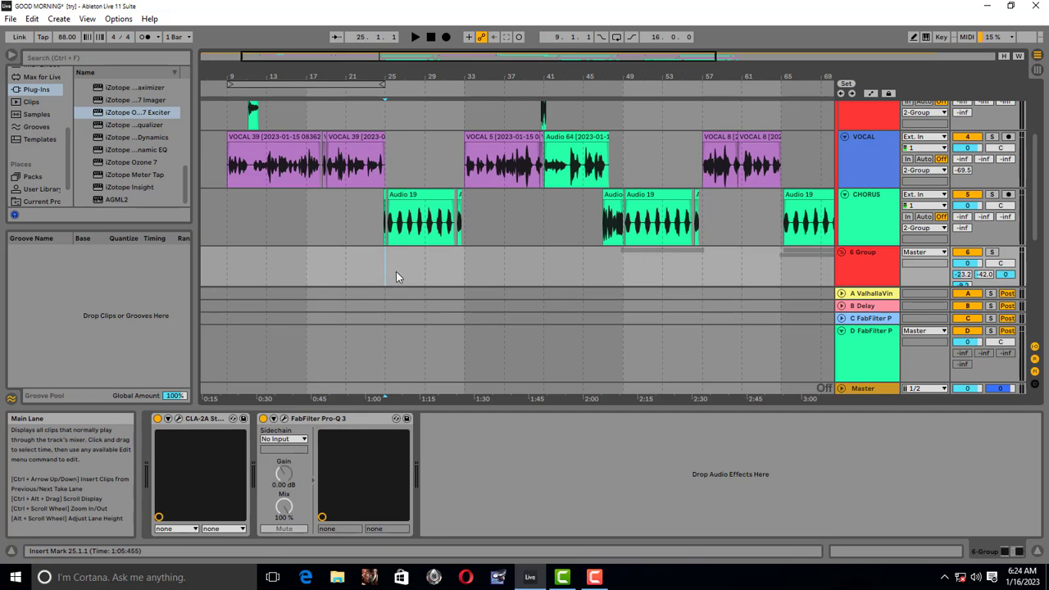
pyautogui.press('space')
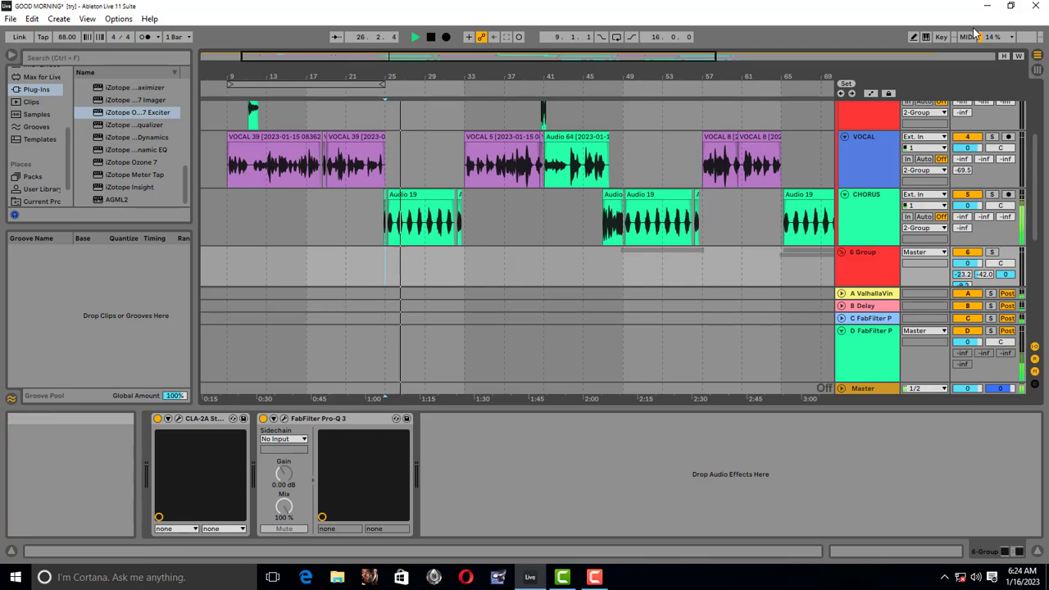
# Lower 2 Group's send D to -20.3 dB in Session View while listening to the chorus.
pyautogui.press('Tab')
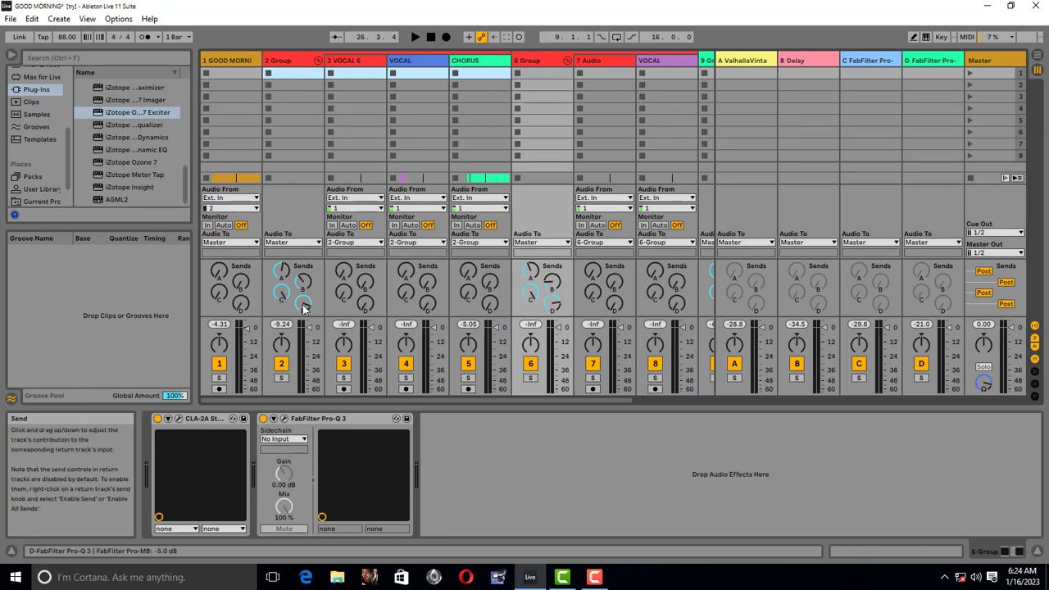
pyautogui.press('space')
pyautogui.moveTo(303, 304); pyautogui.dragTo(303, 324)
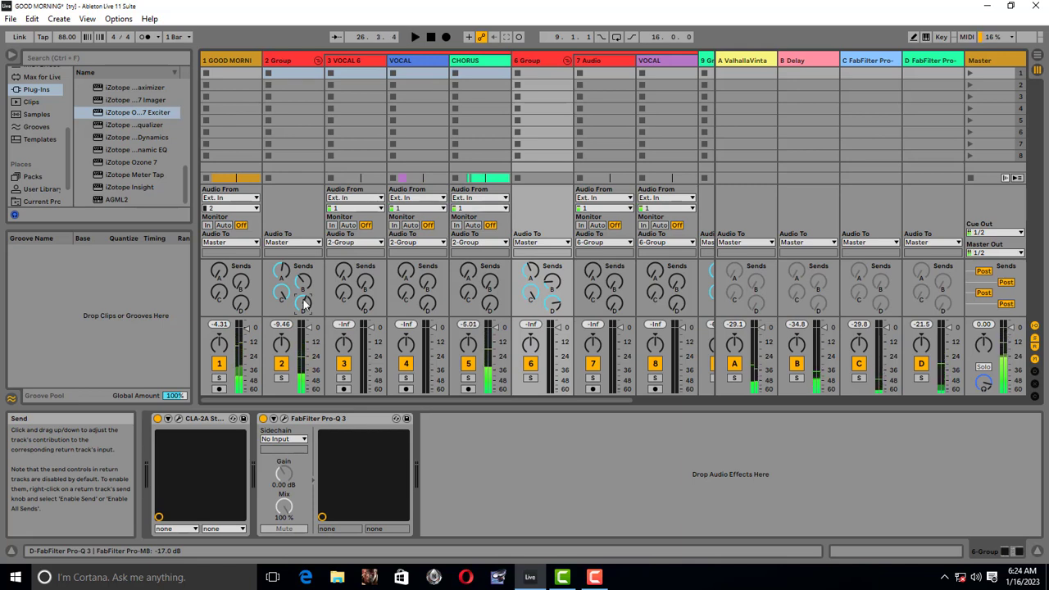
pyautogui.press('space')
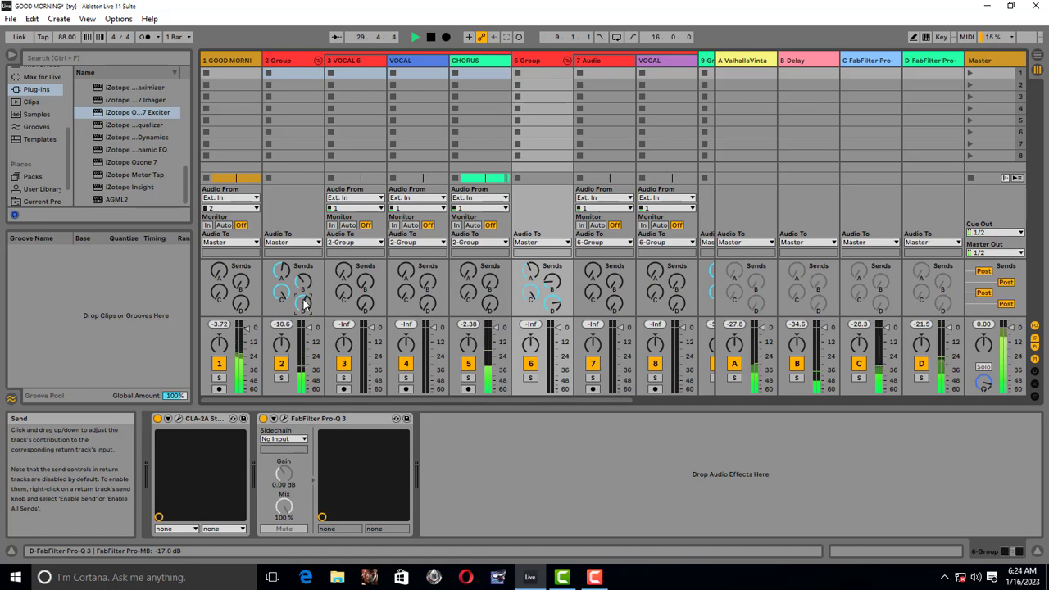
pyautogui.moveTo(305, 303); pyautogui.dragTo(305, 313)
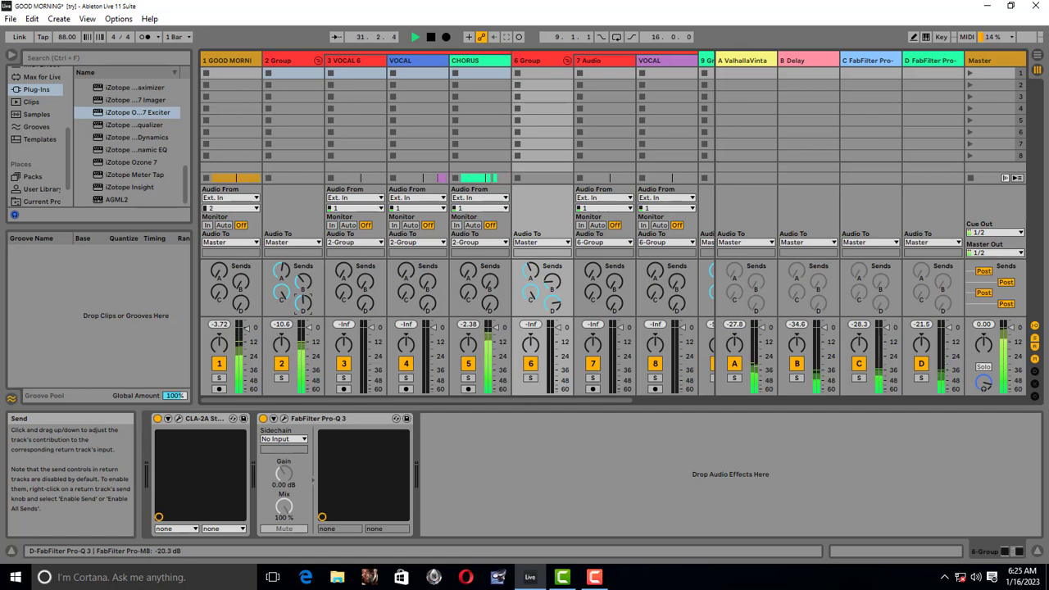
# Reduce 2 Group's send C level and play the chorus section in the full mix.
pyautogui.click(281, 293)
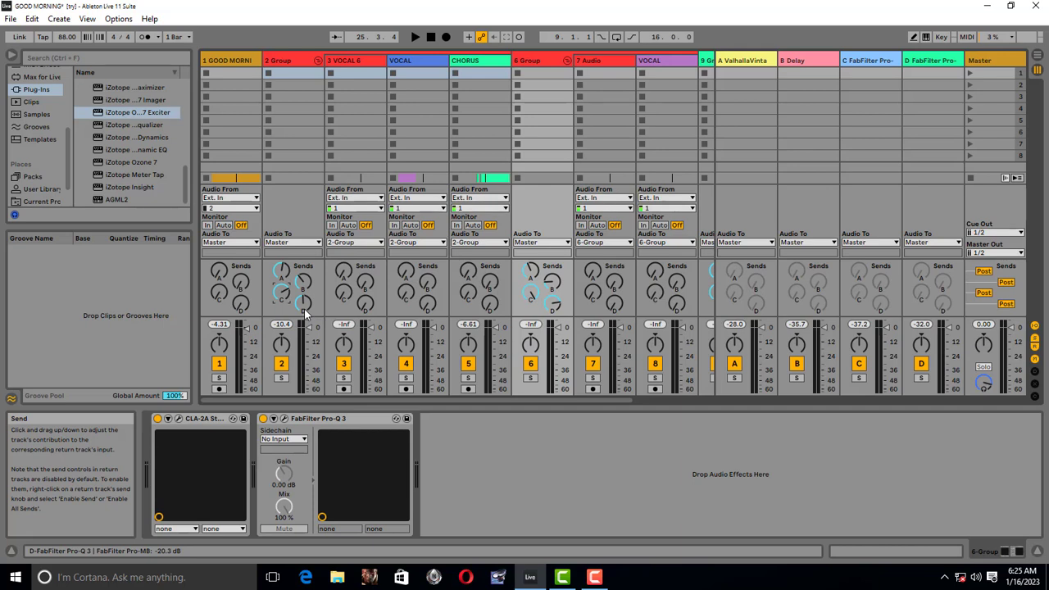
pyautogui.press('space')
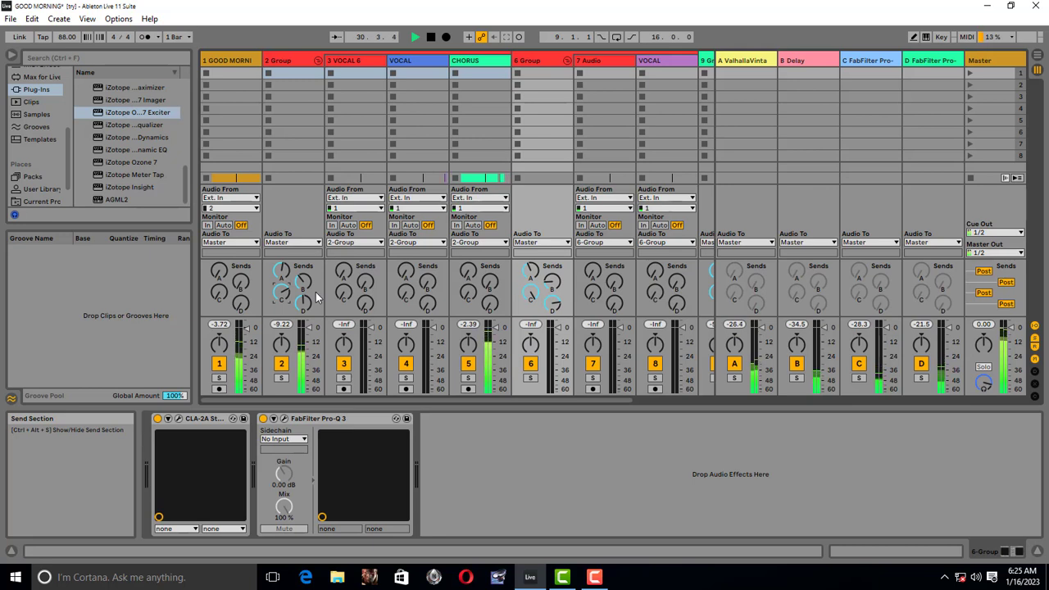
pyautogui.press('space')
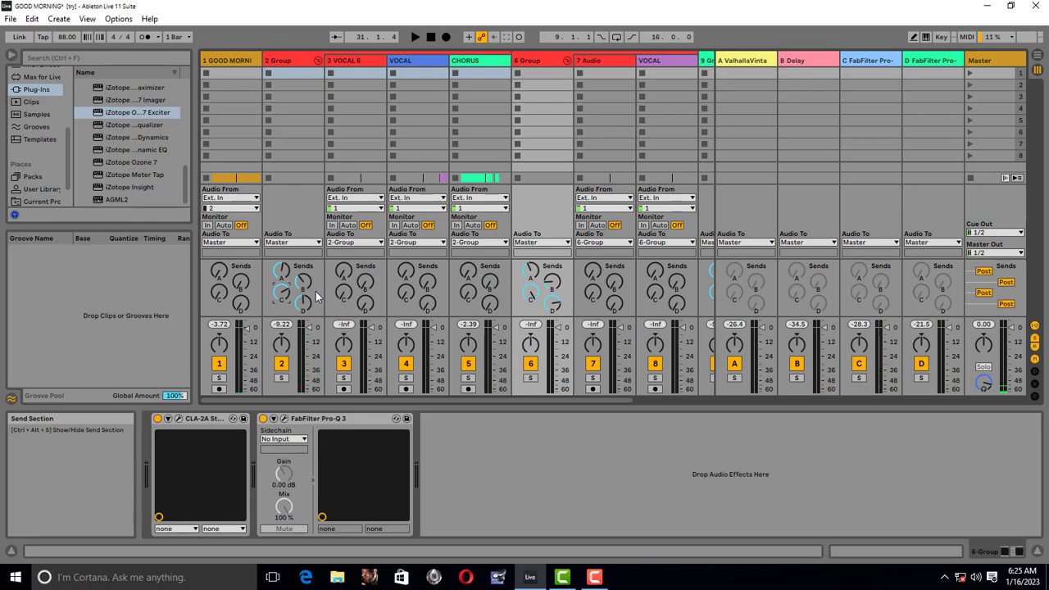
# Check the VOCAL track's effect chain, and open FabFilter Pro-Q 3 on the 2 Group track to inspect its high-frequency bell band.
pyautogui.click(1037, 56)
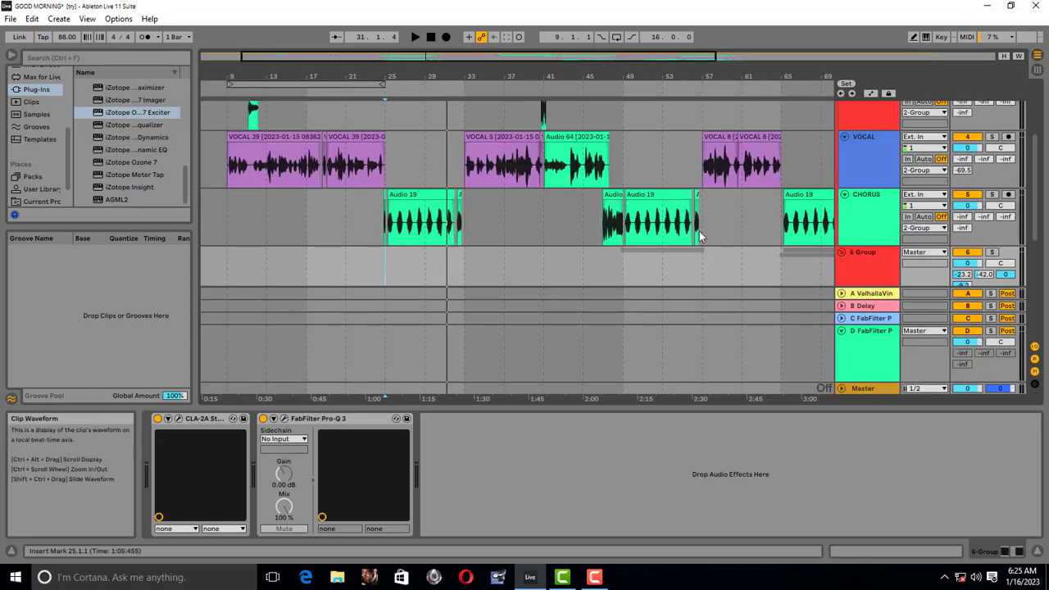
pyautogui.click(883, 179)
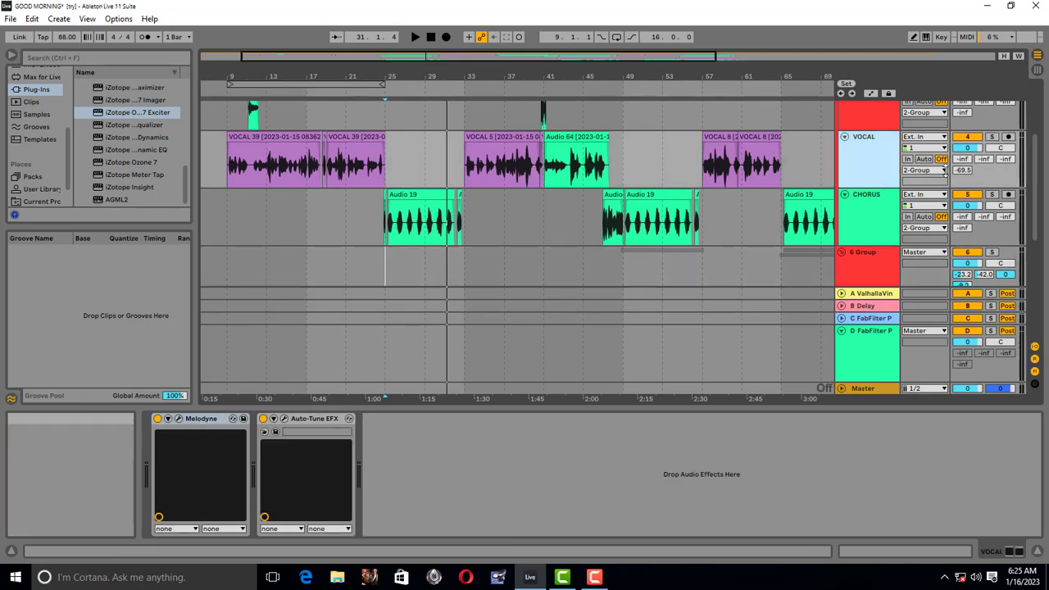
pyautogui.press('Tab')
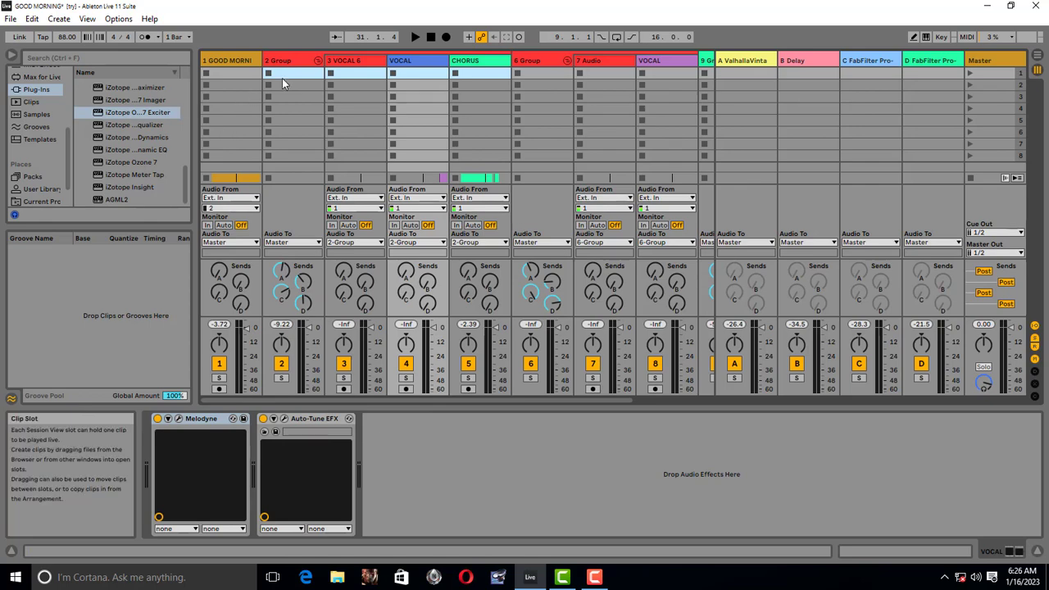
pyautogui.click(299, 62)
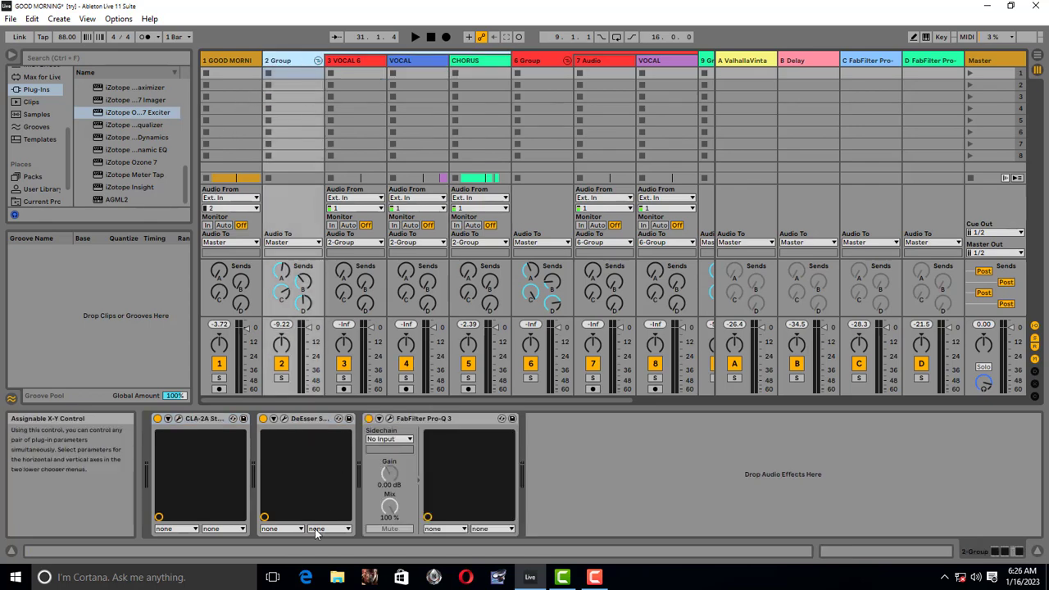
pyautogui.click(389, 418)
pyautogui.moveTo(534, 235)
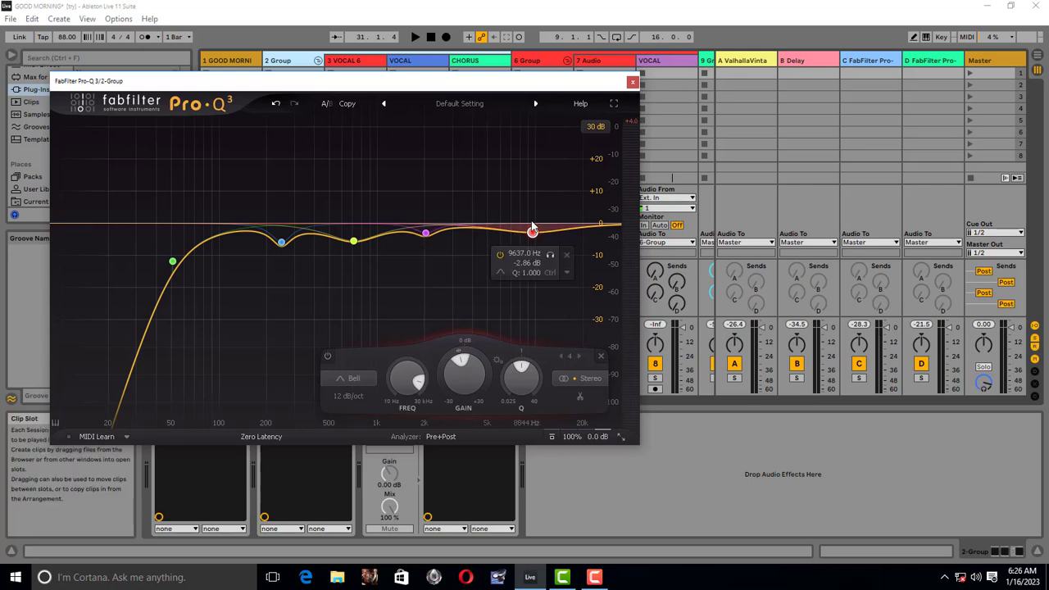